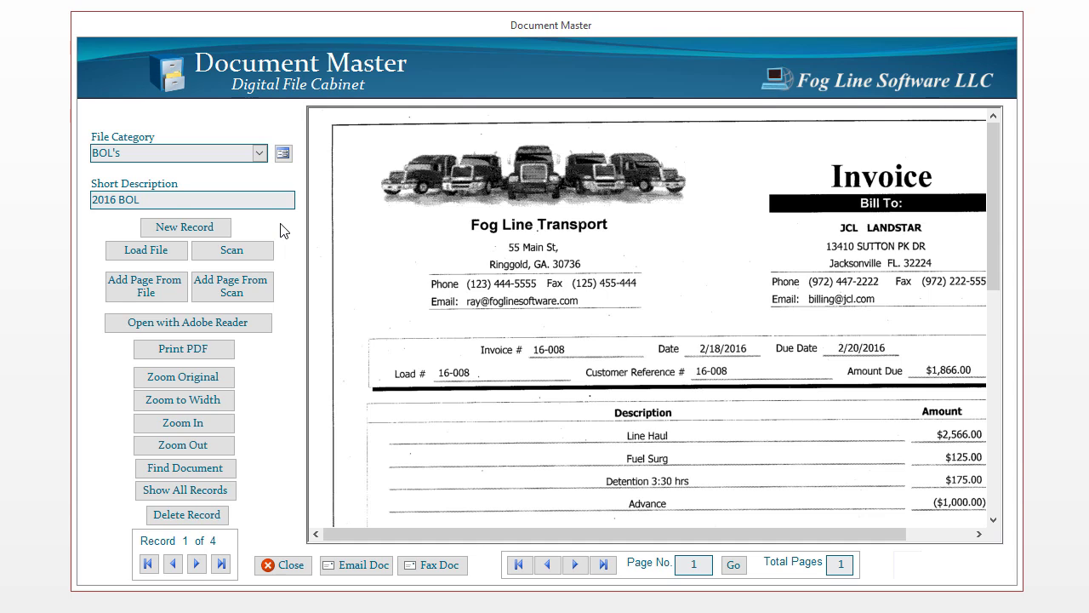
left_click(284, 154)
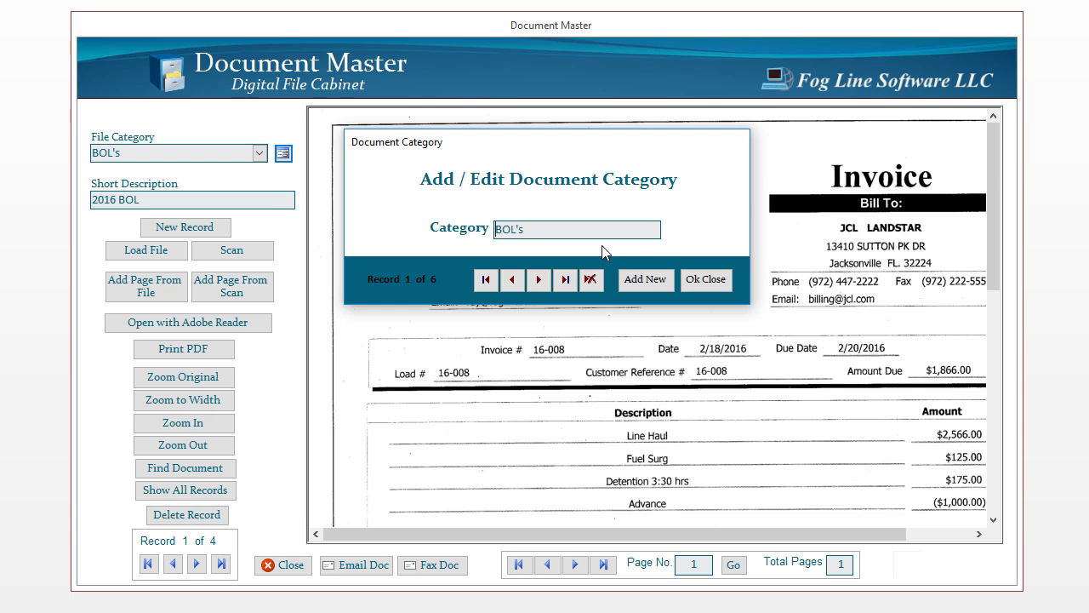
left_click(538, 281)
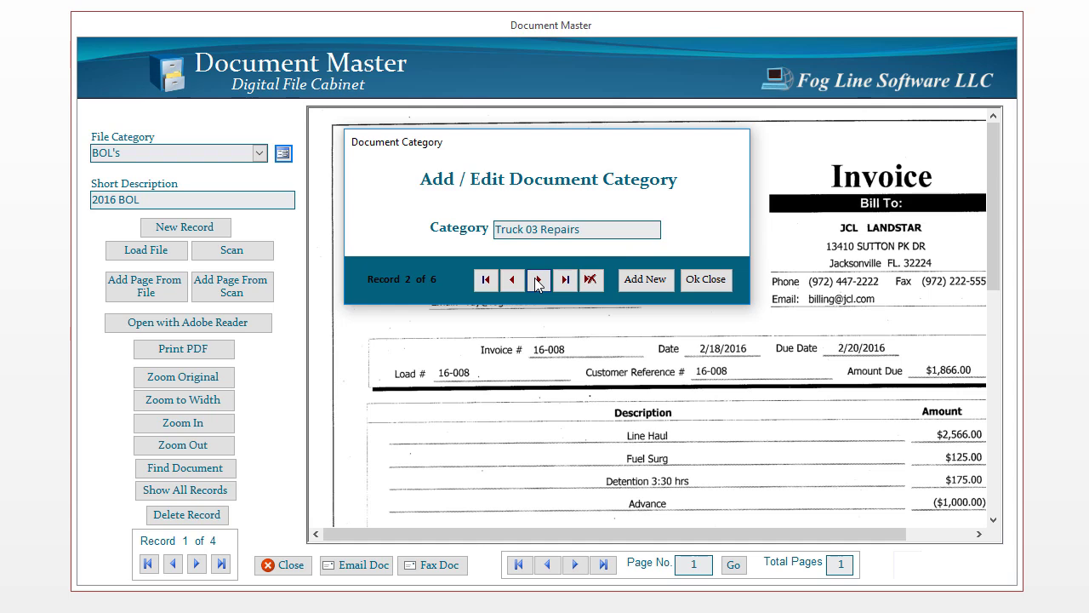
left_click(537, 281)
left_click(538, 281)
left_click(543, 281)
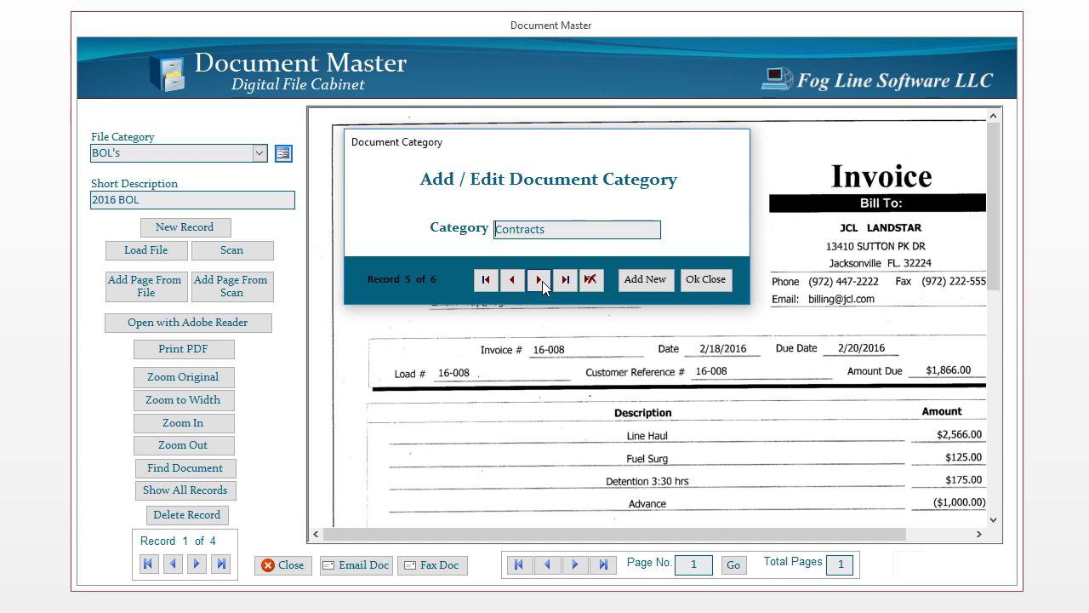
left_click(543, 281)
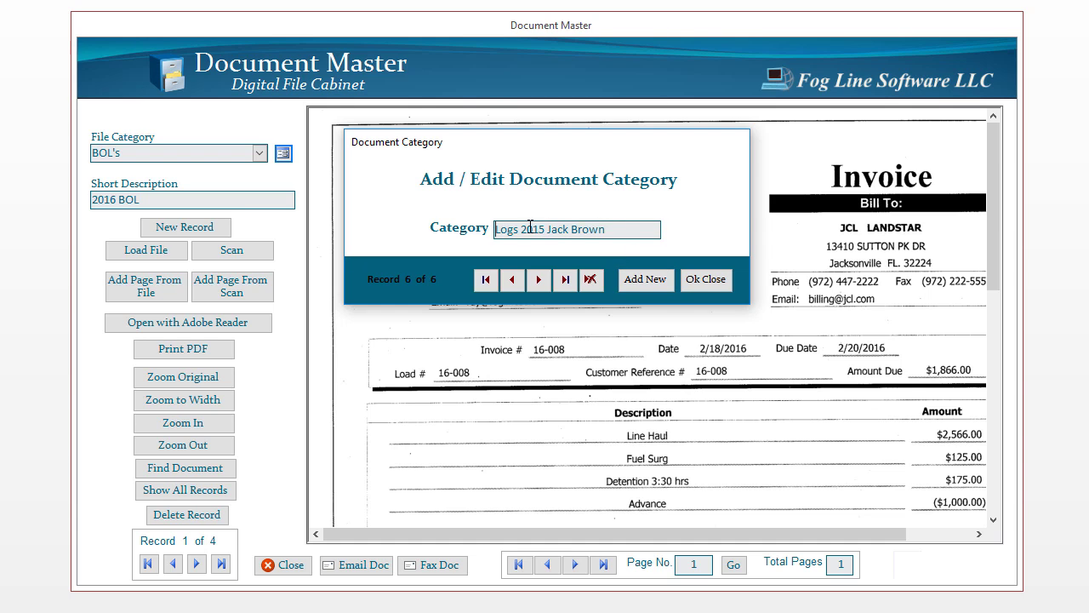
left_click(701, 281)
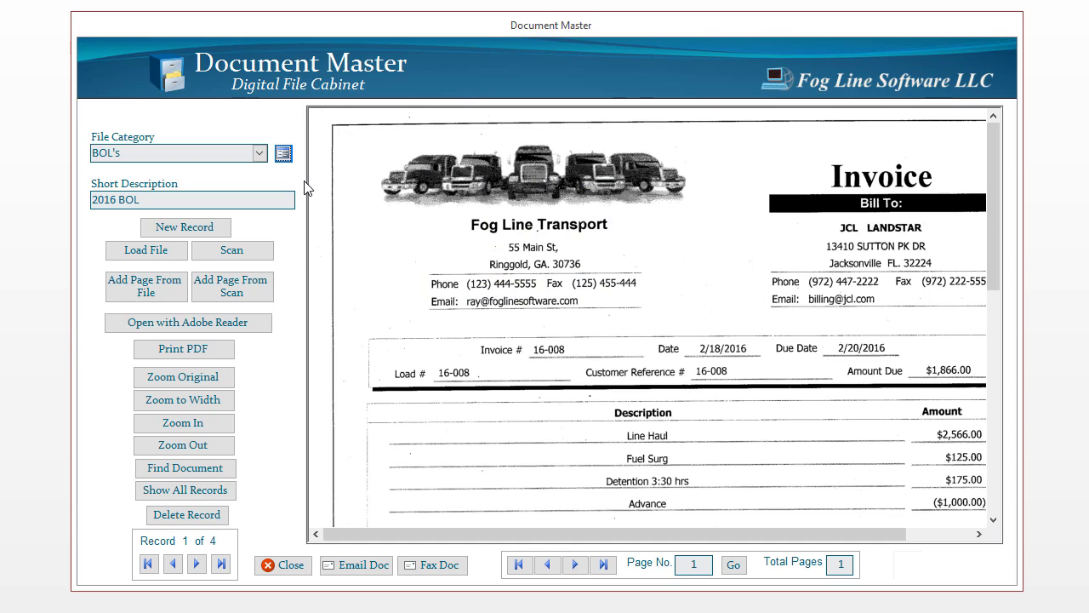
left_click(259, 153)
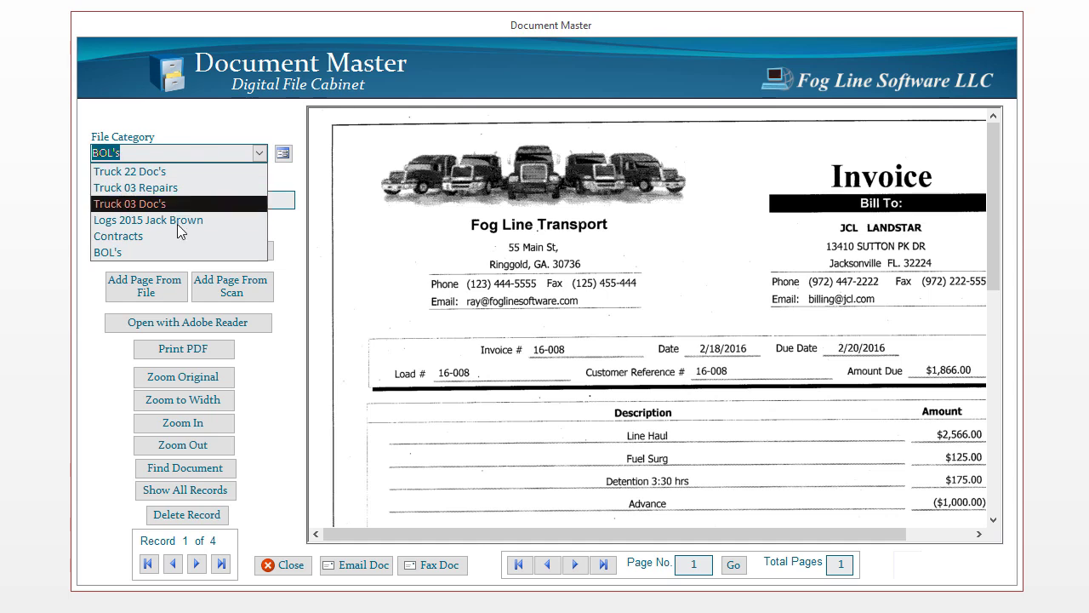
left_click(169, 256)
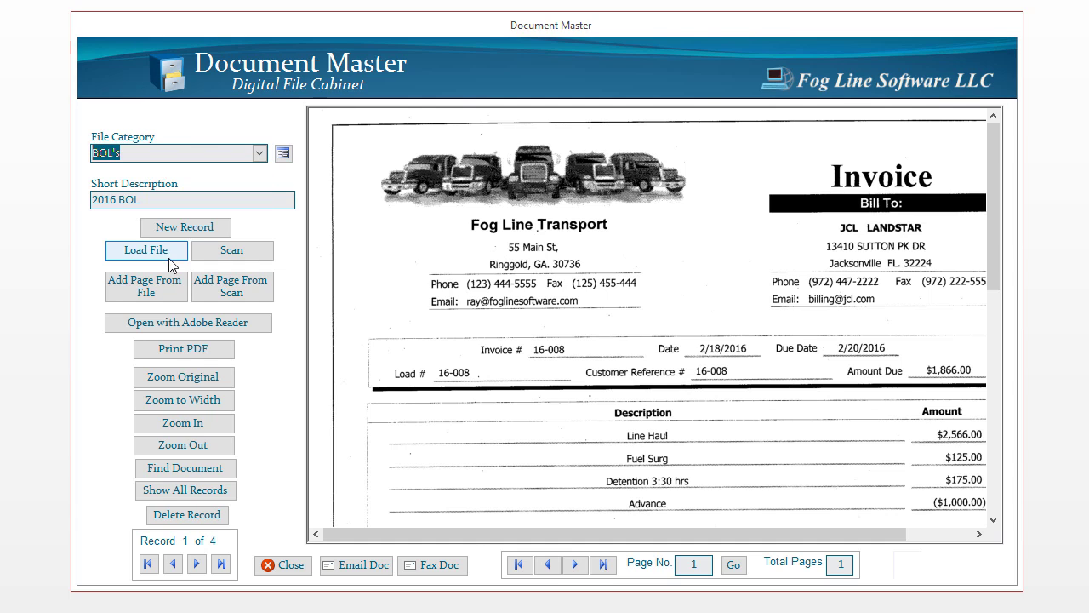
left_click(241, 204)
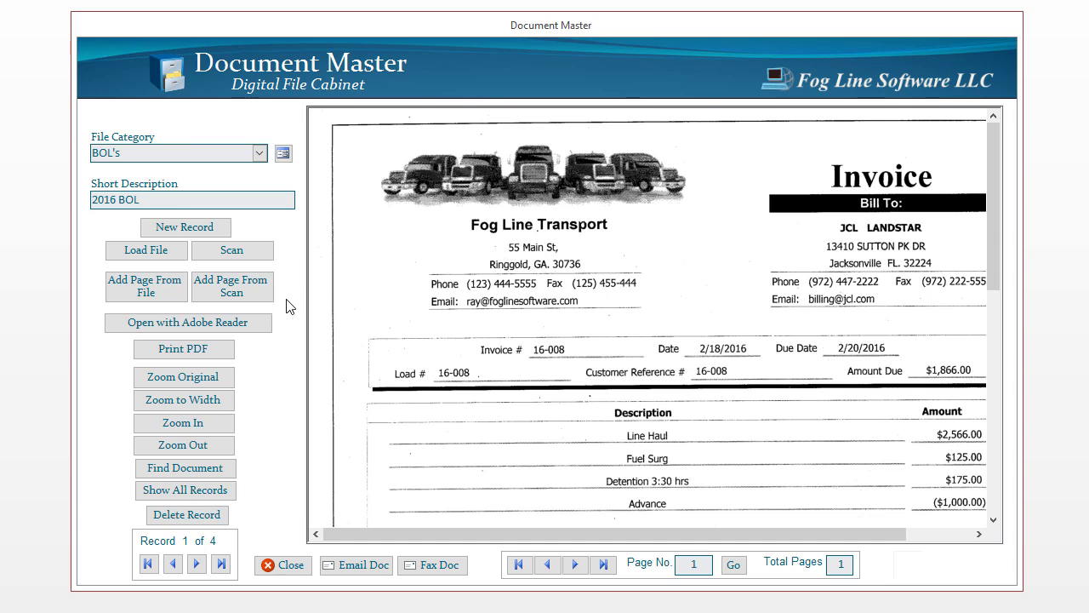
Add a new category entry named 'Logs 2015 Ray White' after the last category
left_click(284, 157)
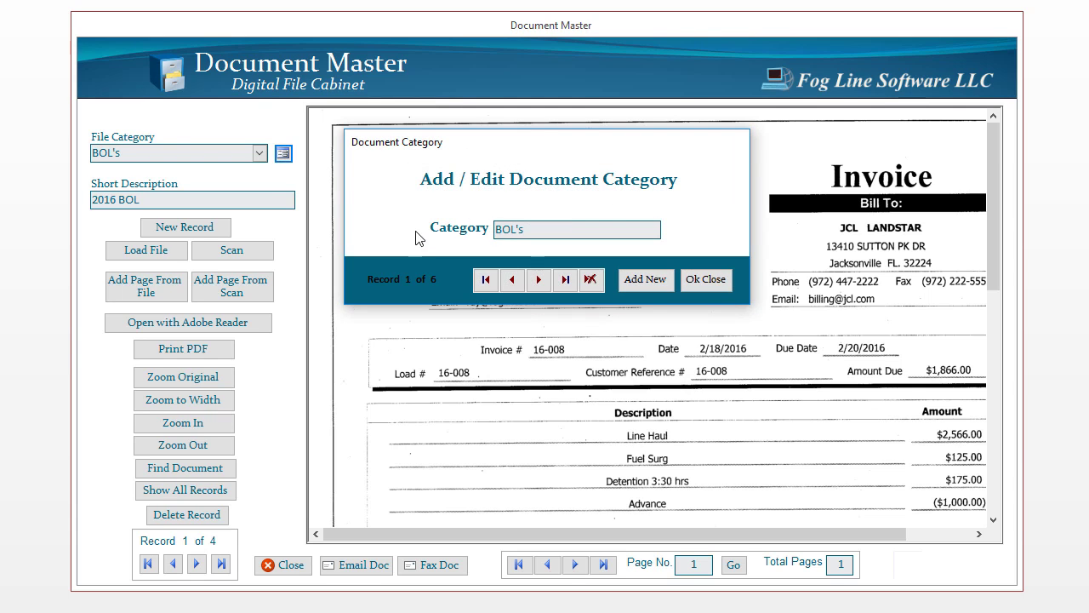
left_click(559, 281)
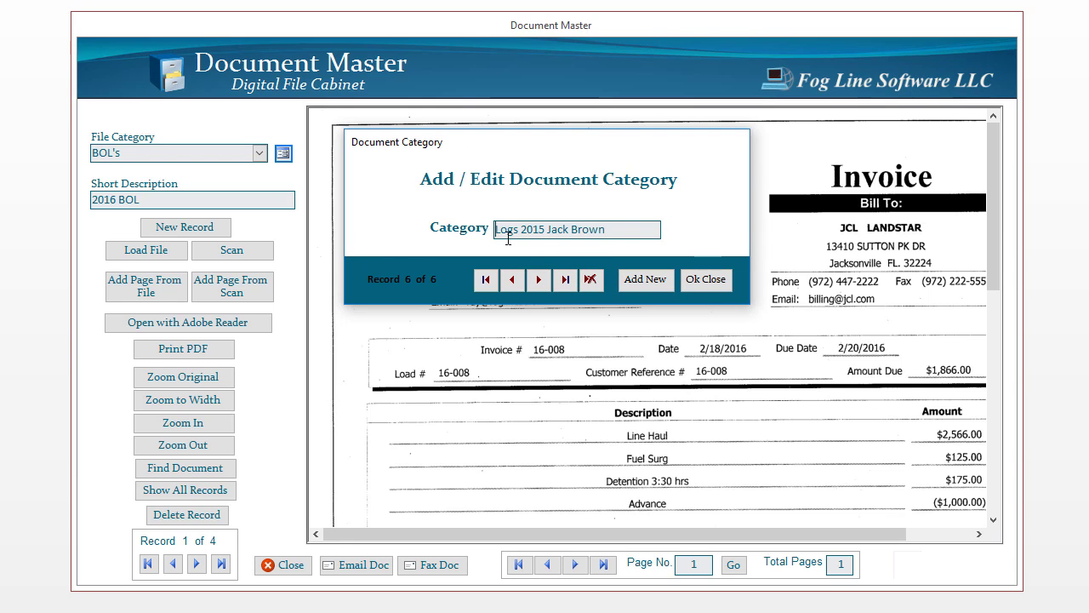
left_click(655, 279)
type("Logs")
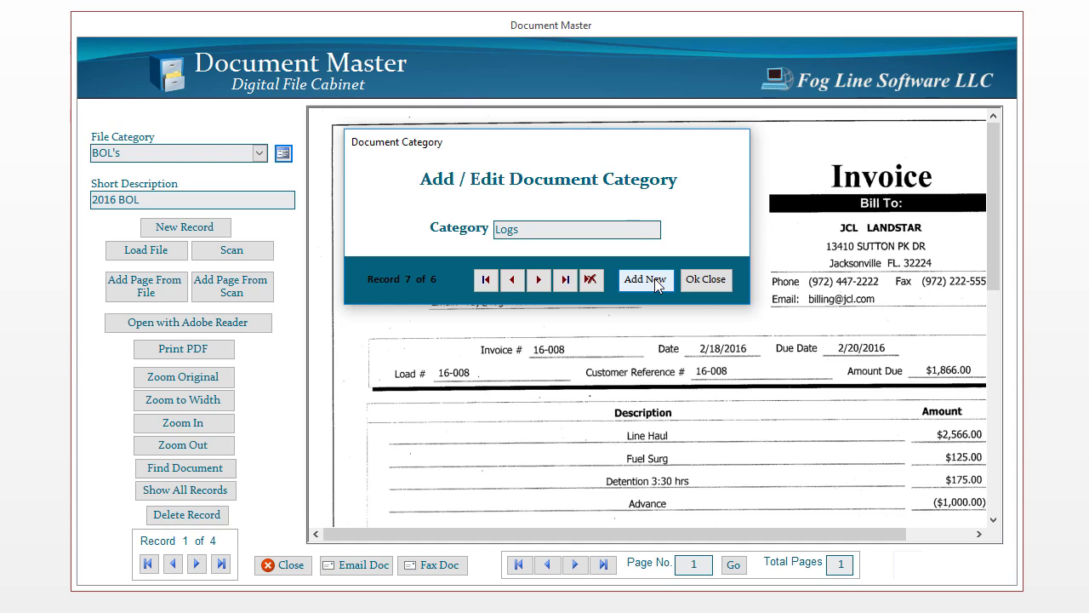
type(" 2015 Ray White")
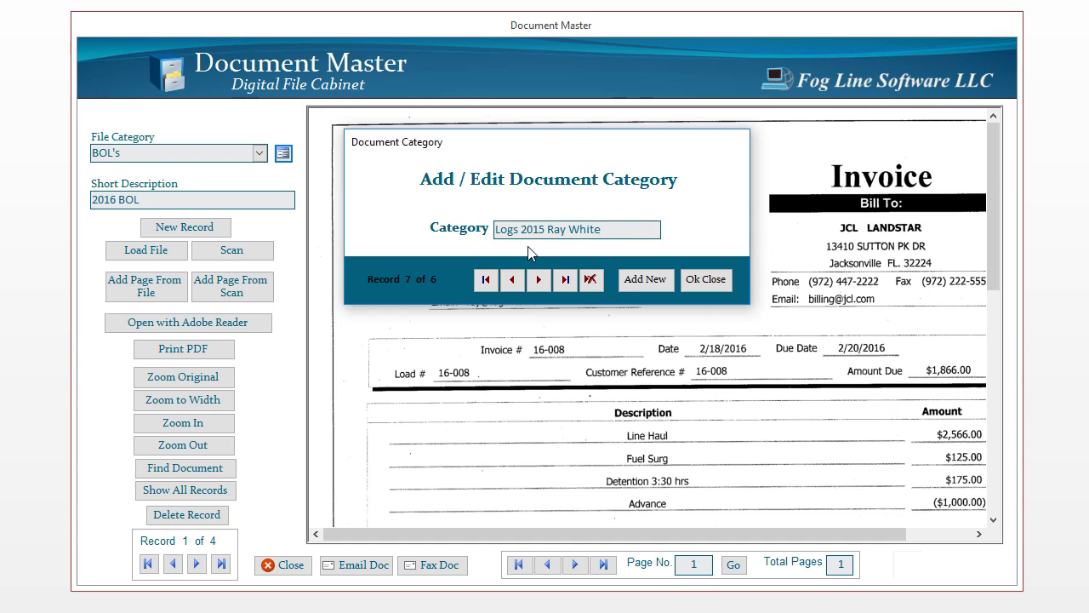
Save the new category and confirm 'Logs 2015 Ray White' appears in the File Category list
left_click(706, 282)
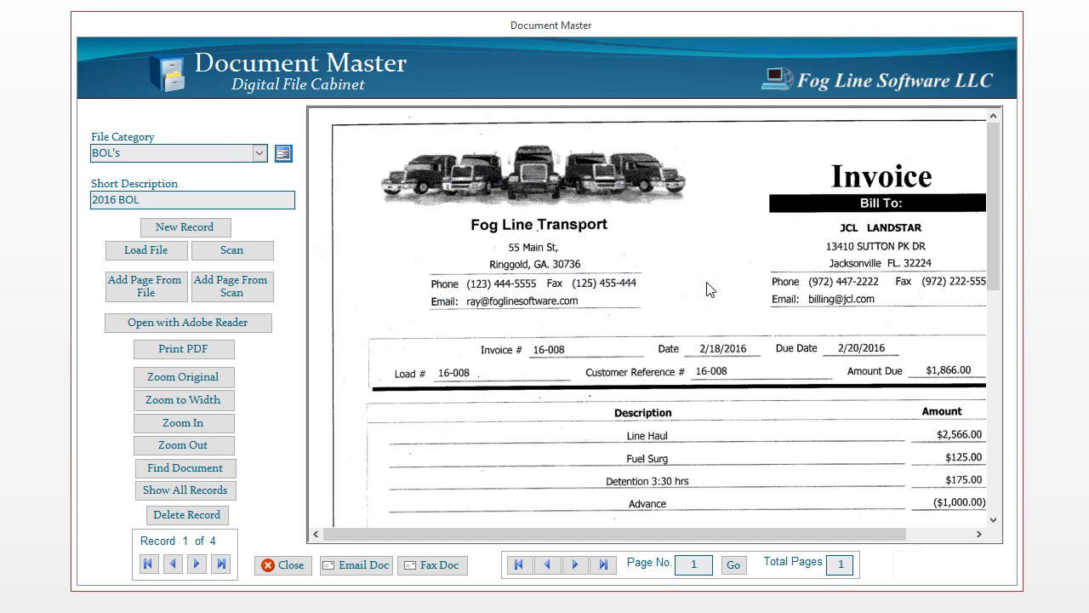
left_click(260, 153)
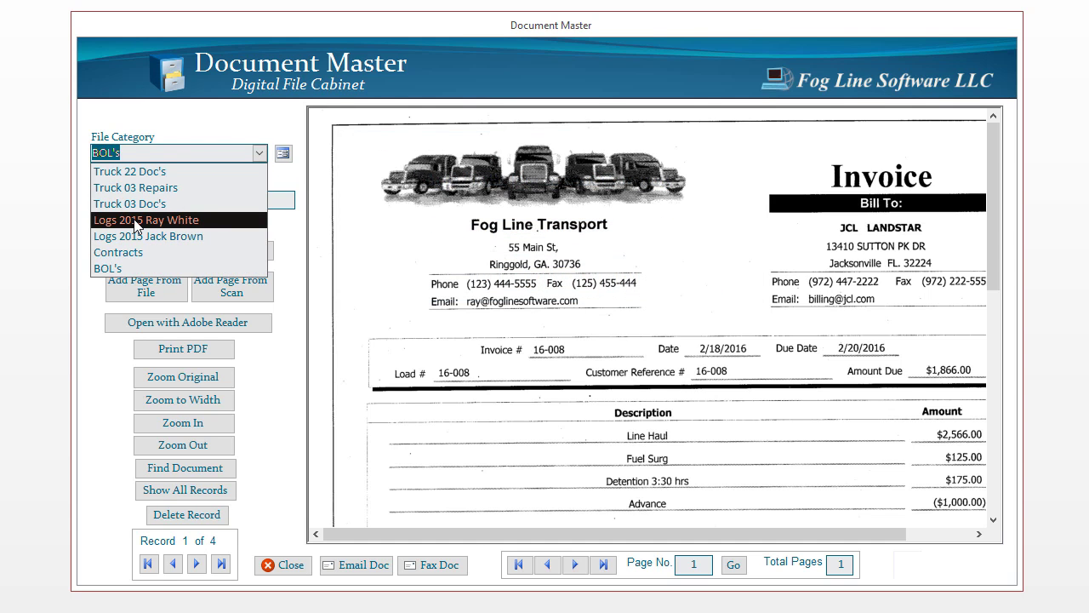
left_click(308, 174)
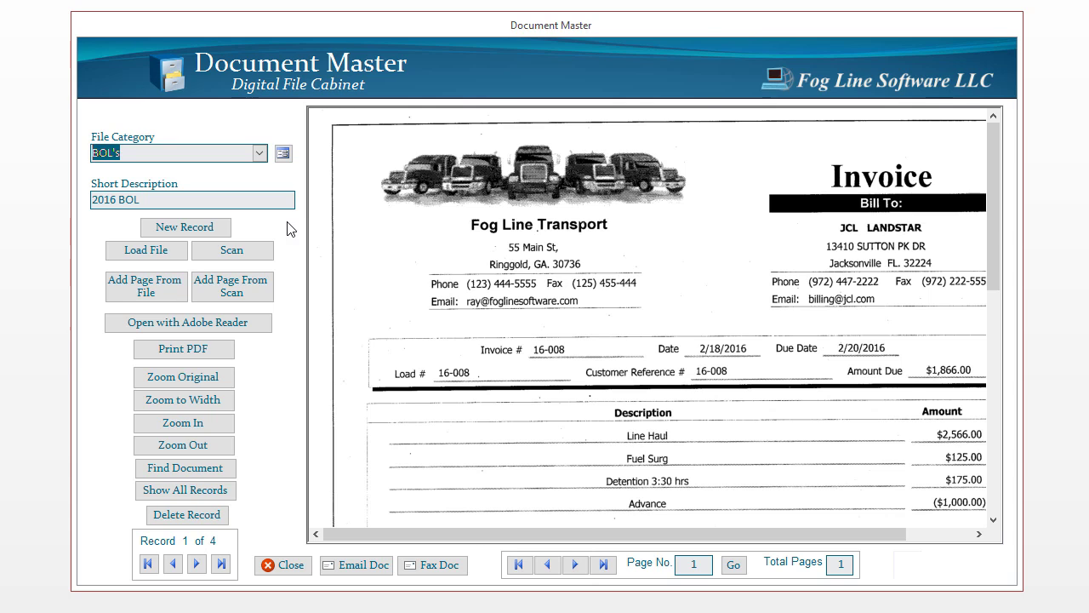
Create blank record 5 and start a scan to bring up scanner source selection
left_click(183, 230)
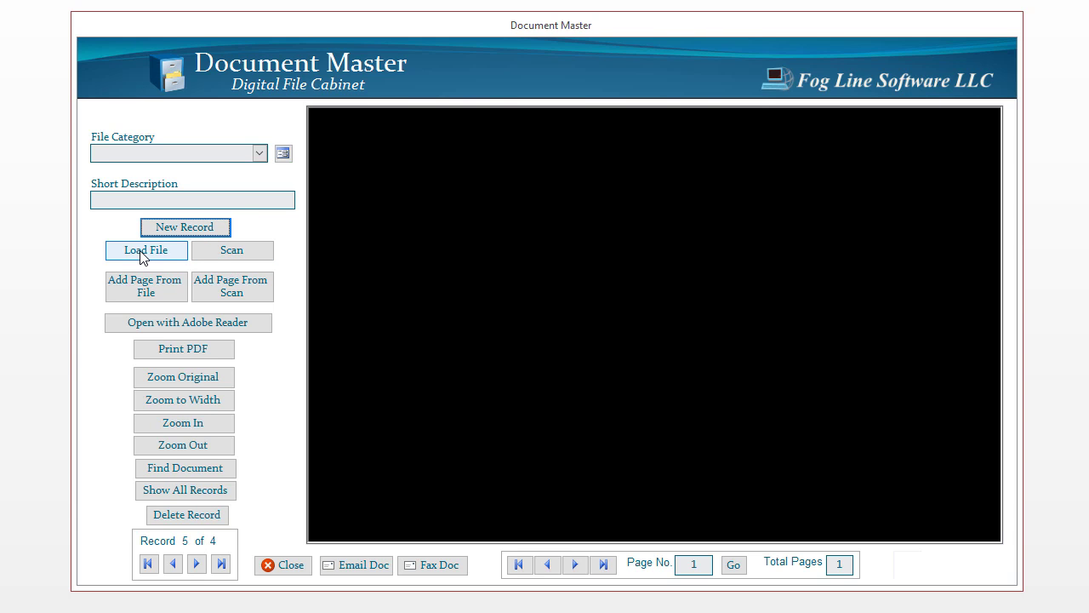
left_click(253, 259)
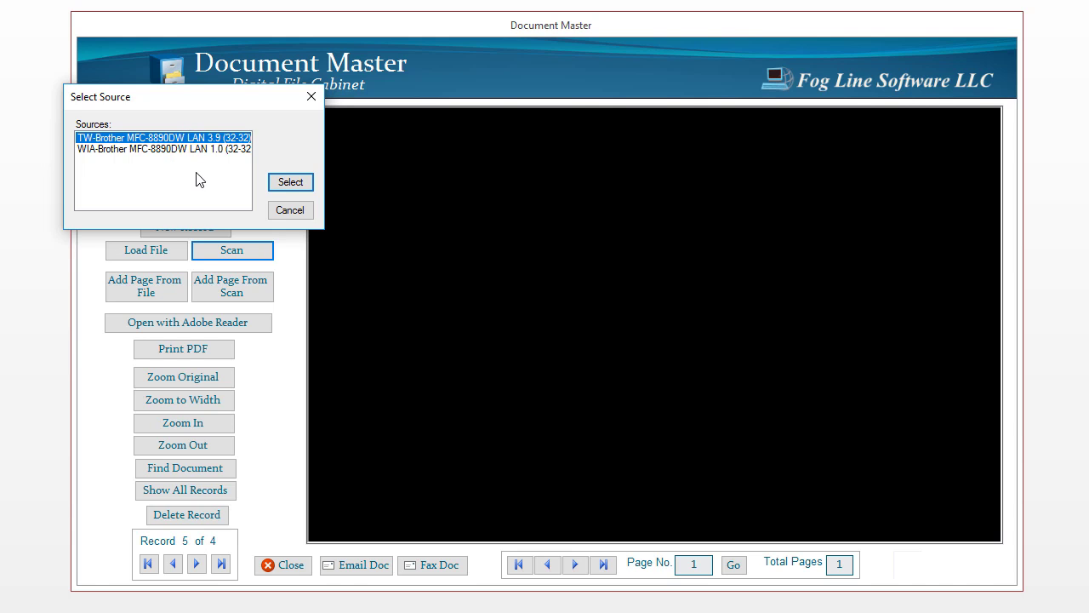
Scan the driver's log with the Brother scanner at Text, 200 x 200 dpi, Black & White
left_click(294, 184)
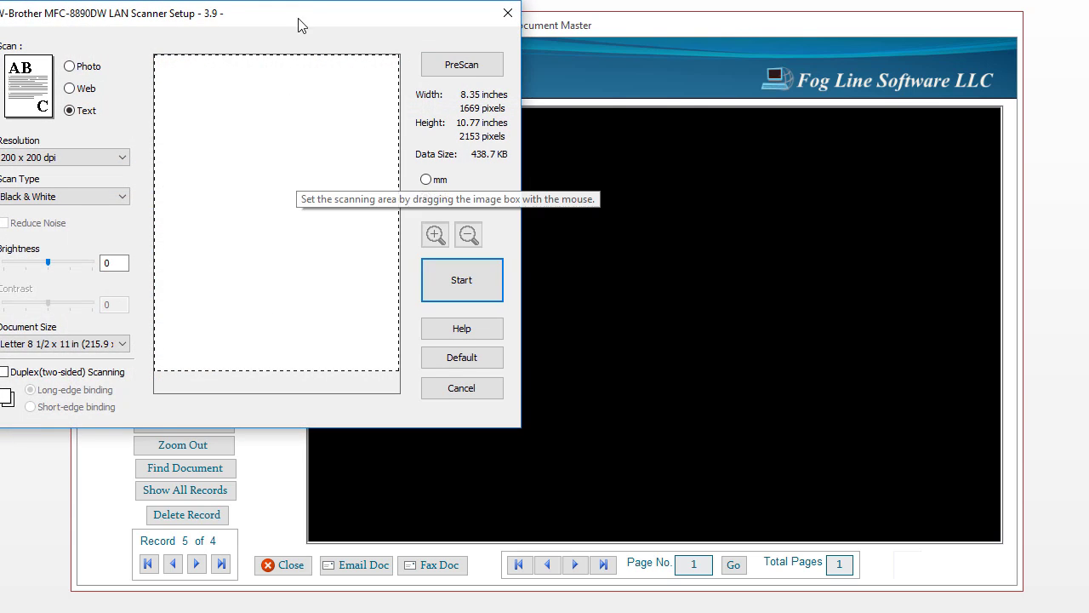
left_click_drag(304, 17, 432, 66)
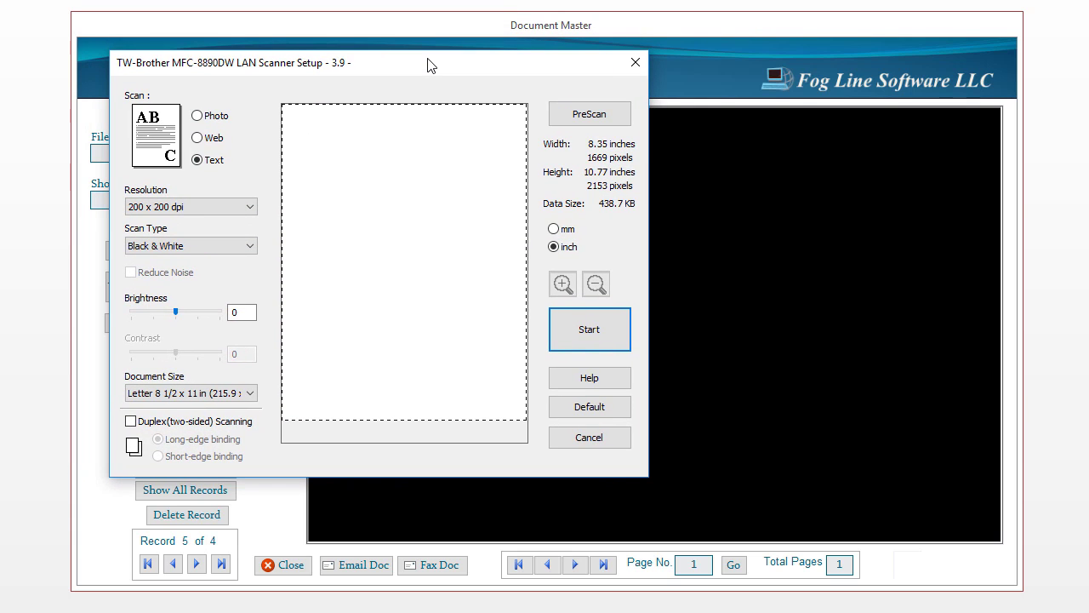
left_click(200, 167)
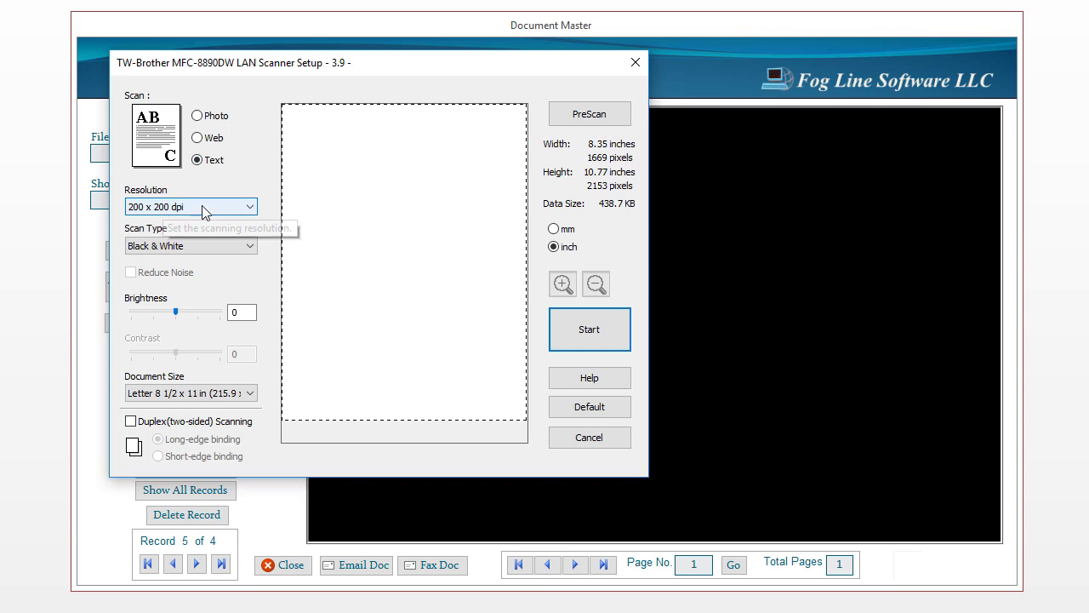
left_click(251, 208)
left_click(251, 209)
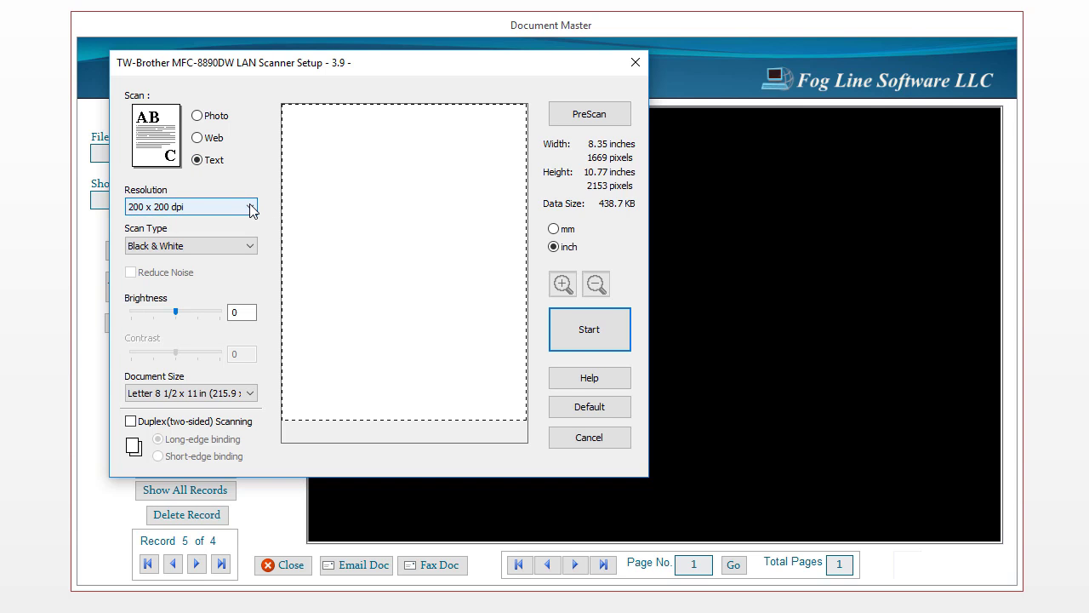
left_click(249, 248)
left_click(250, 247)
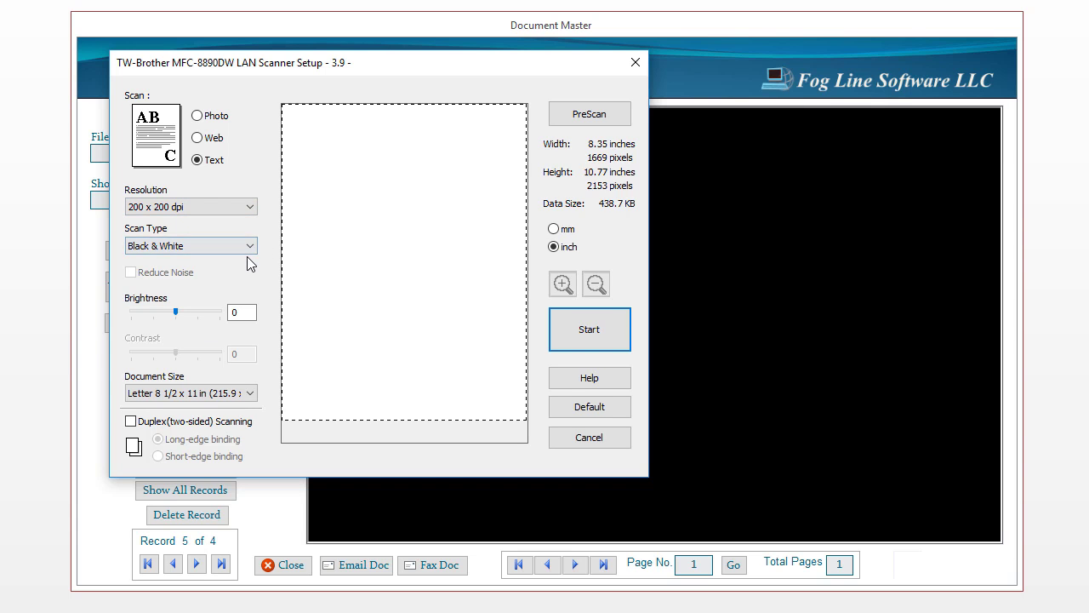
left_click(565, 324)
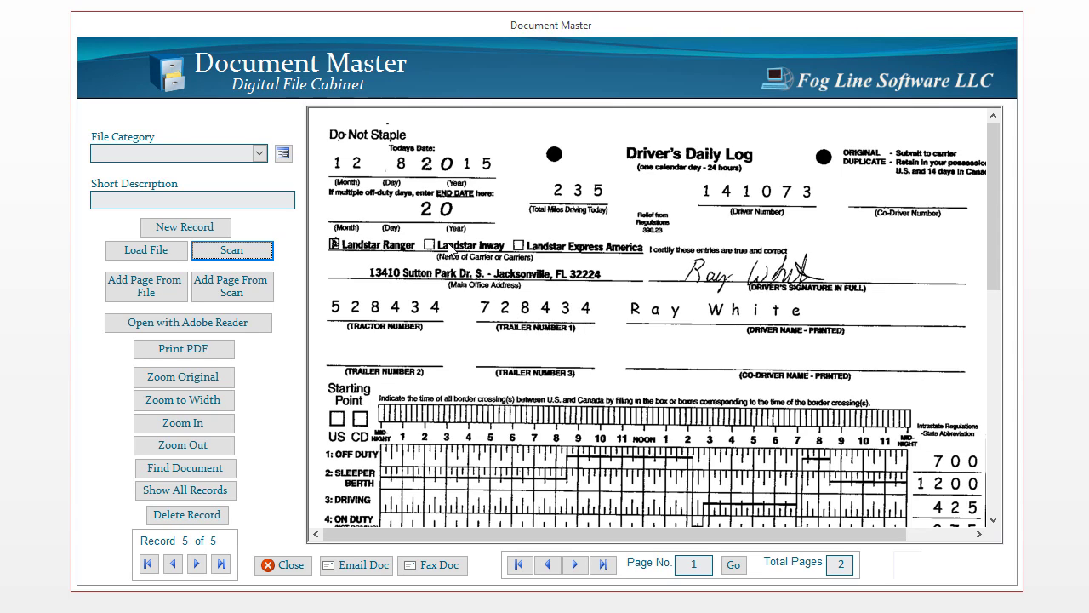
left_click(259, 154)
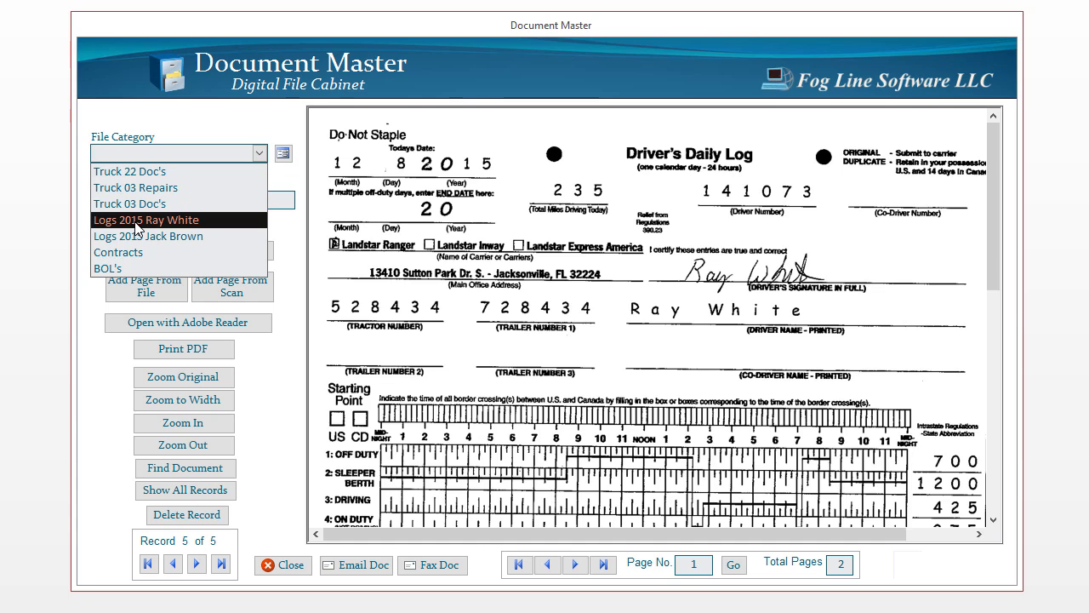
left_click(169, 223)
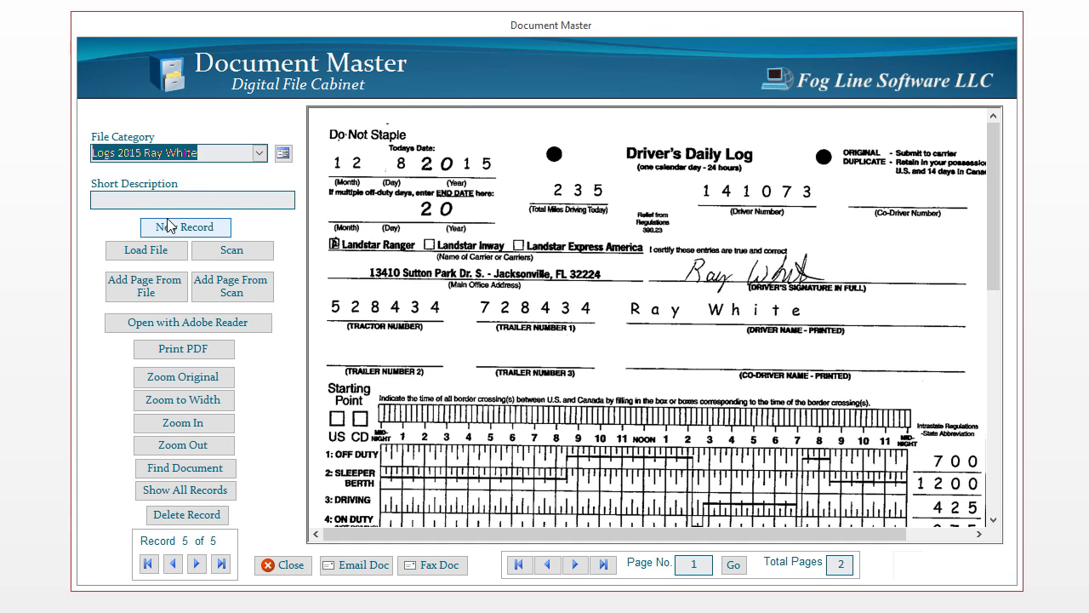
left_click(210, 199)
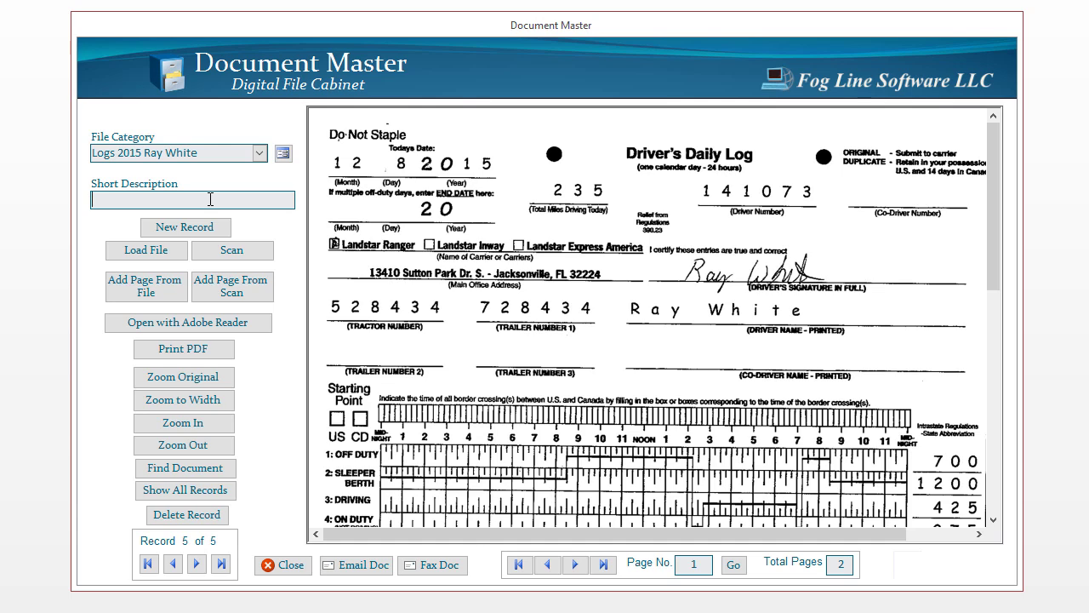
type("Logs 2015 Ray White")
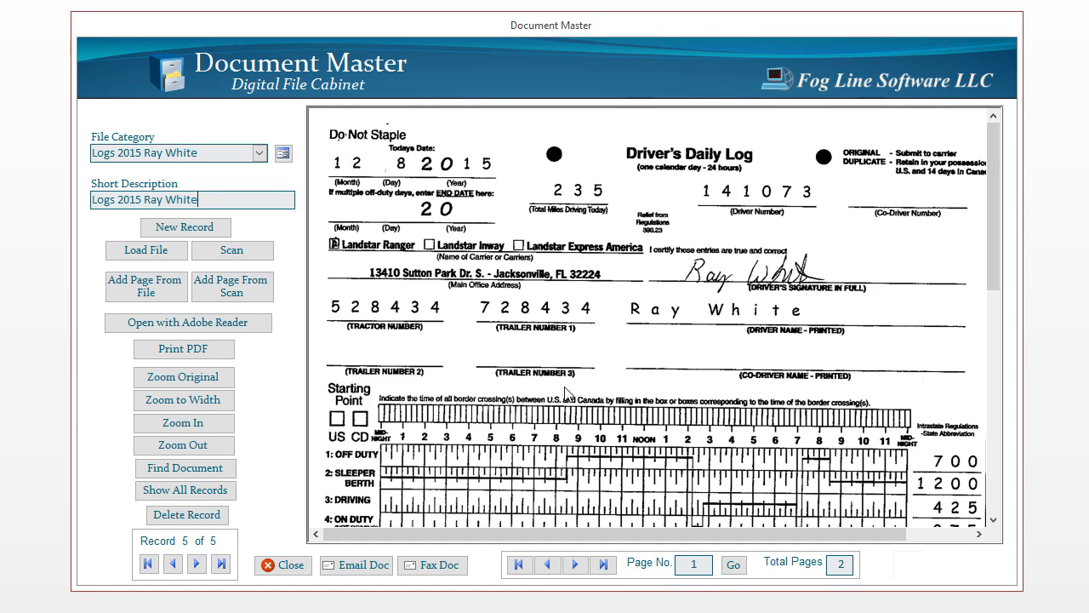
left_click(575, 565)
left_click(549, 566)
Browse back through records 4, 3 and 2, then start blank record 6
left_click(173, 564)
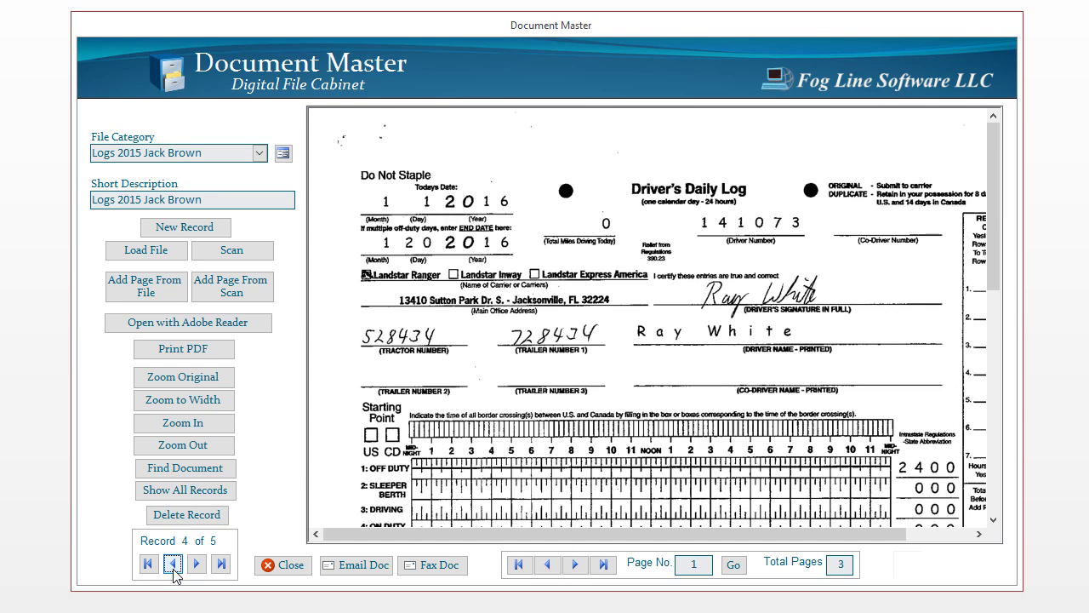
left_click(173, 564)
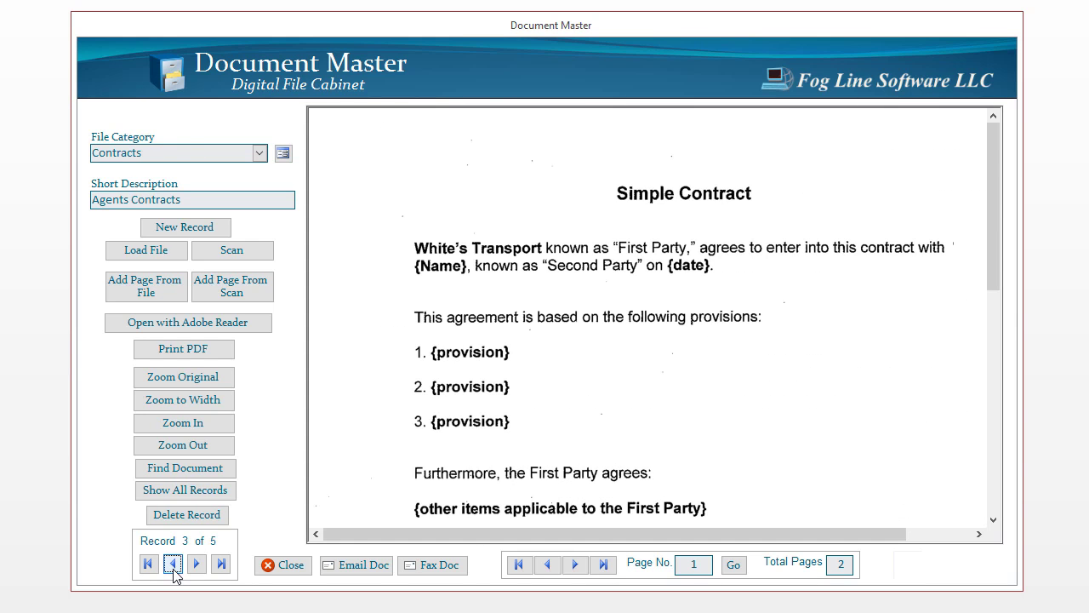
left_click(173, 563)
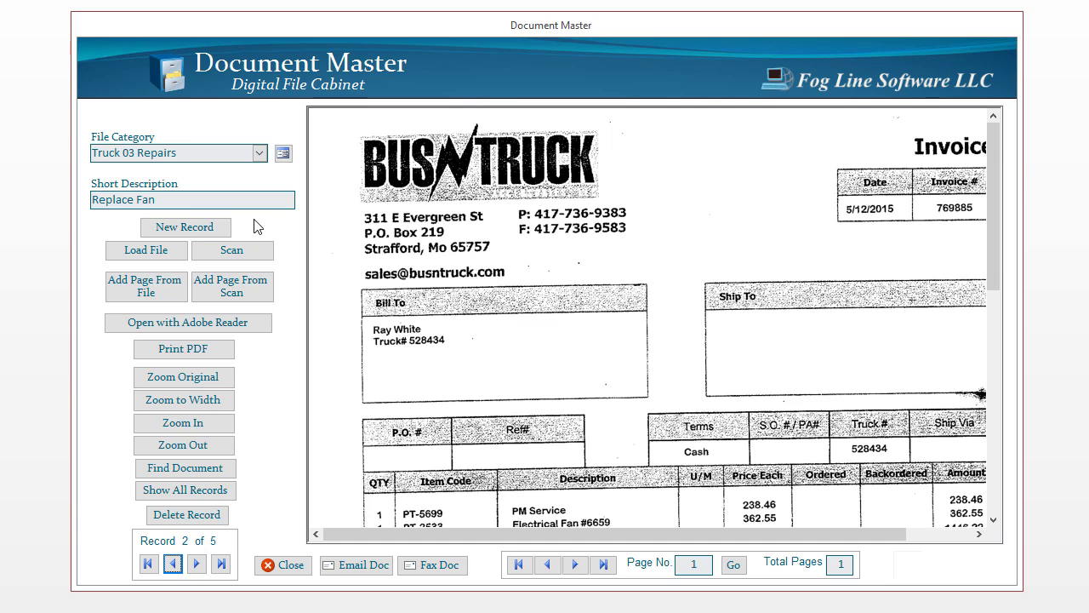
left_click(219, 231)
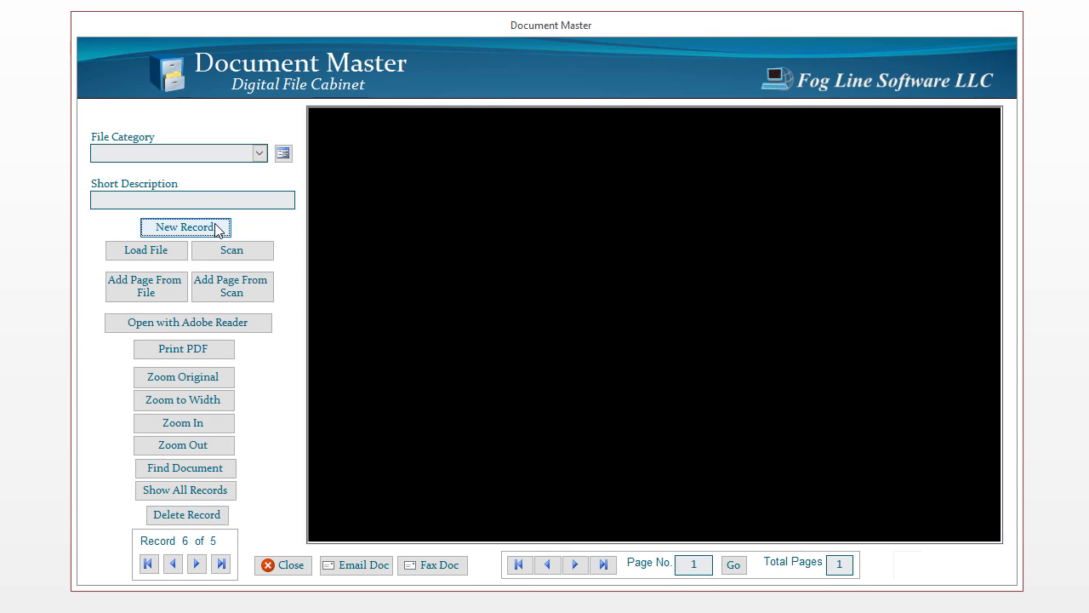
Load invoice22.pdf from This PC > Documents into record 6
left_click(161, 253)
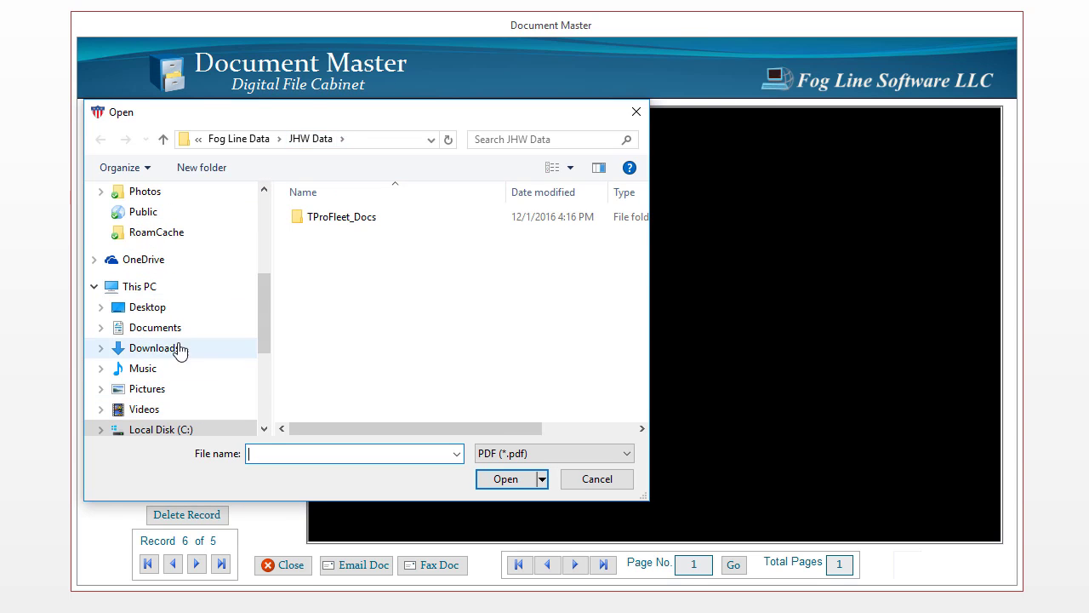
left_click(152, 331)
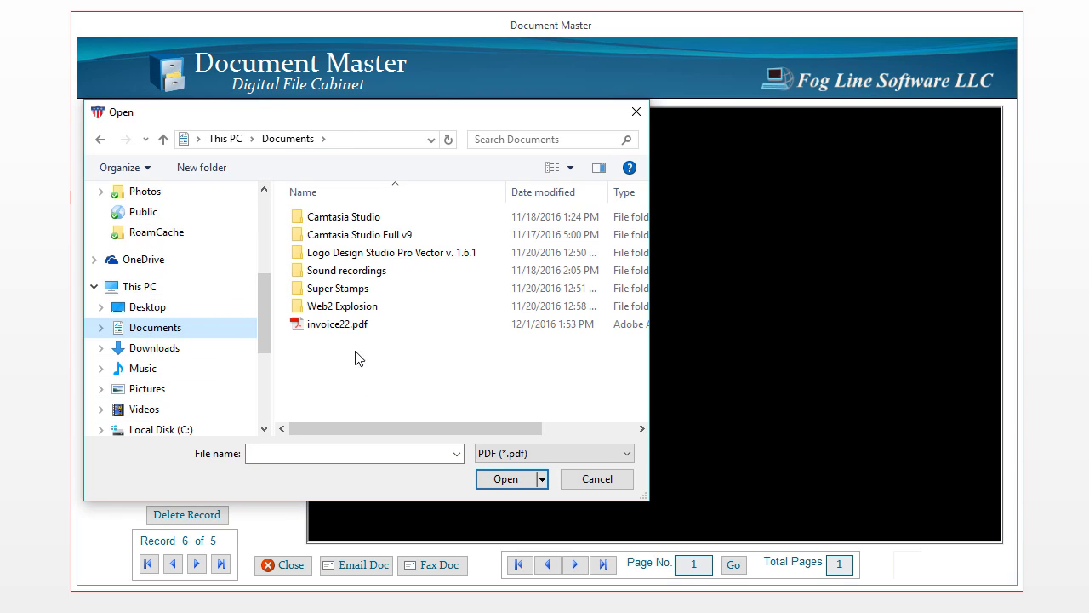
left_click(330, 332)
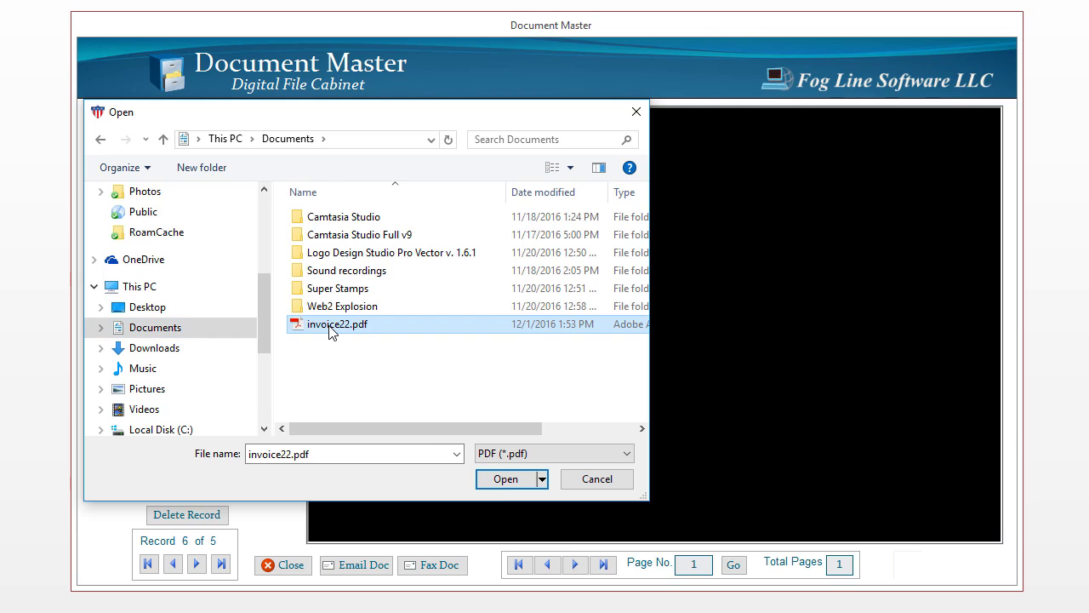
left_click(501, 477)
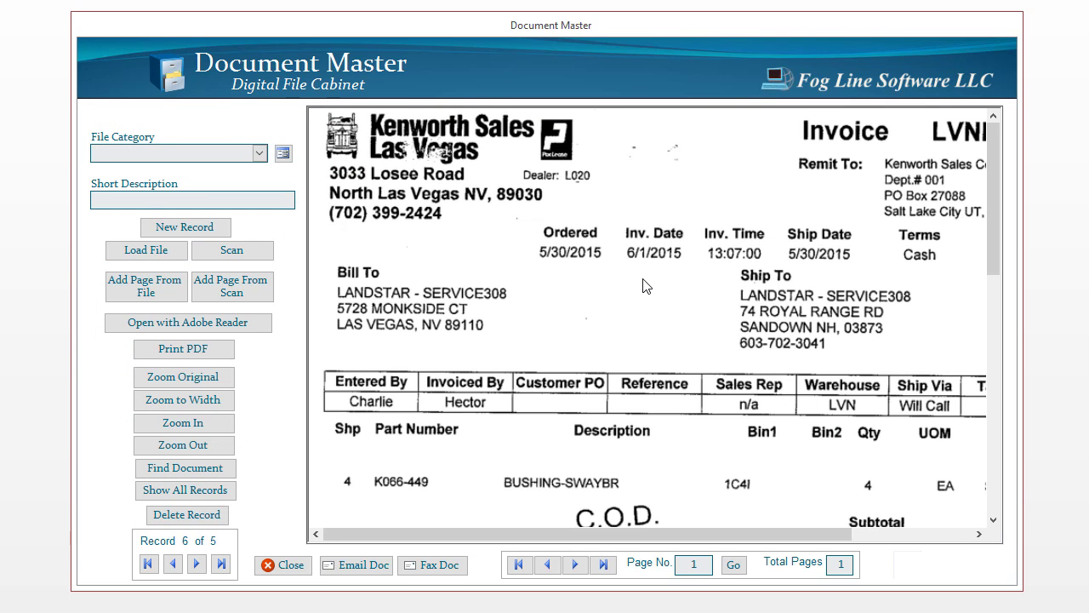
File the invoice under BOL's described as 'Invoice 22254 Rep', then show all records
left_click(259, 154)
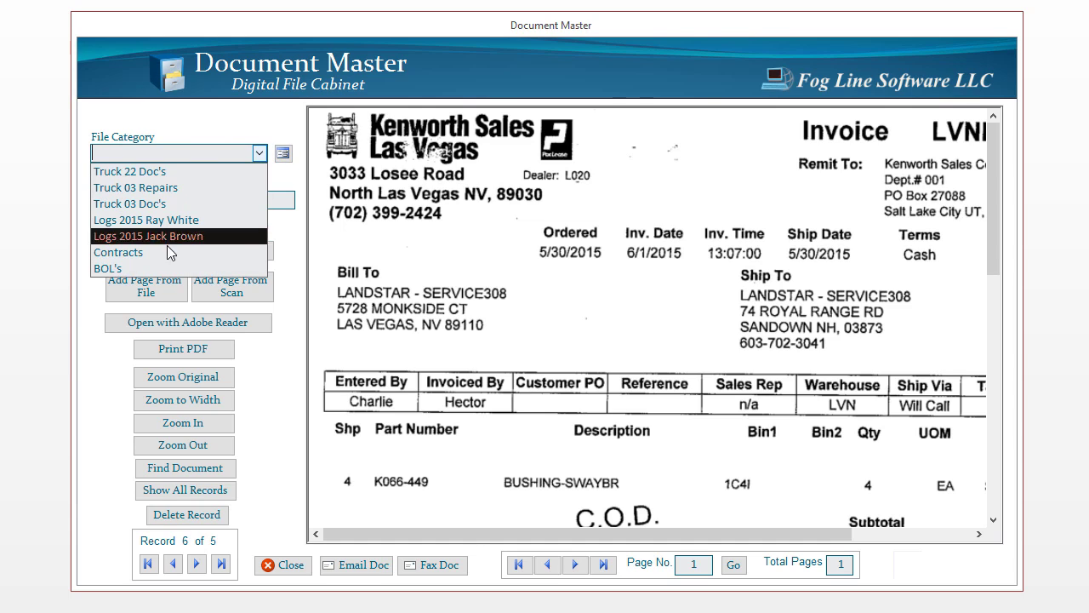
left_click(126, 268)
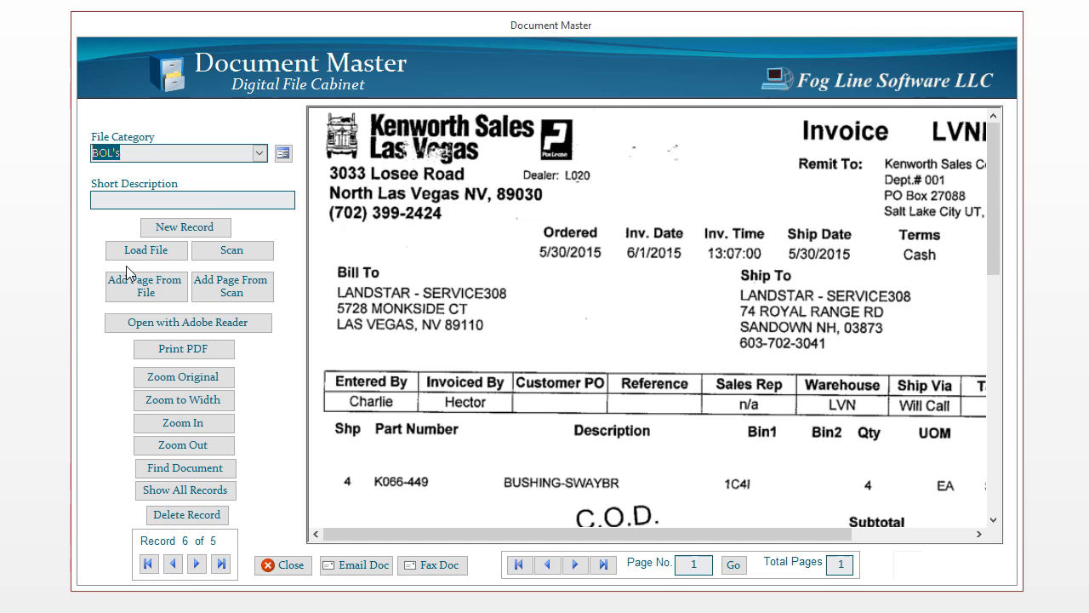
left_click(215, 200)
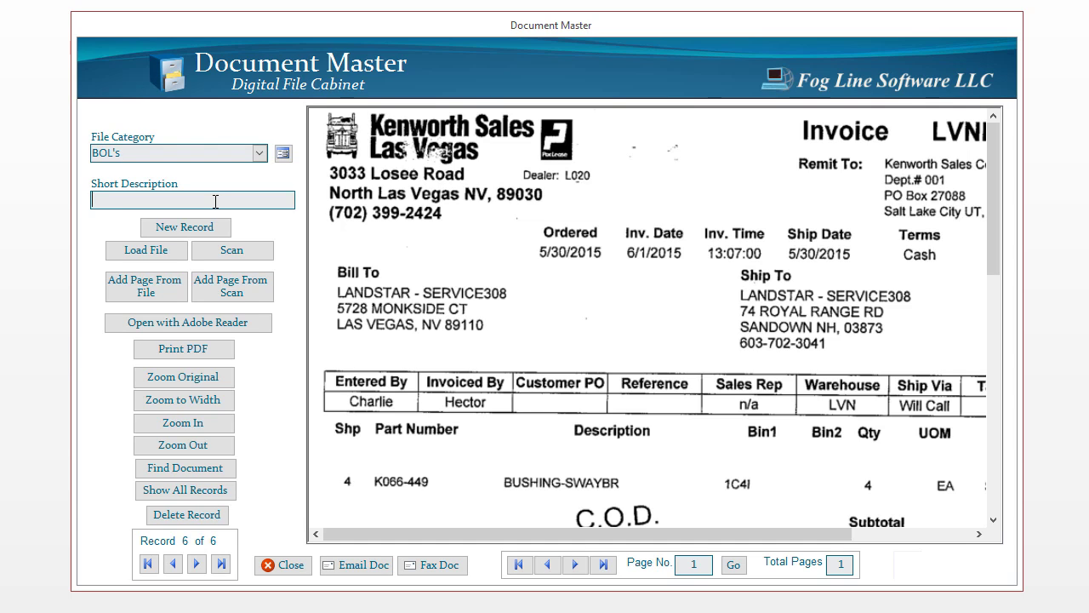
type("Invoice 22254 Repare")
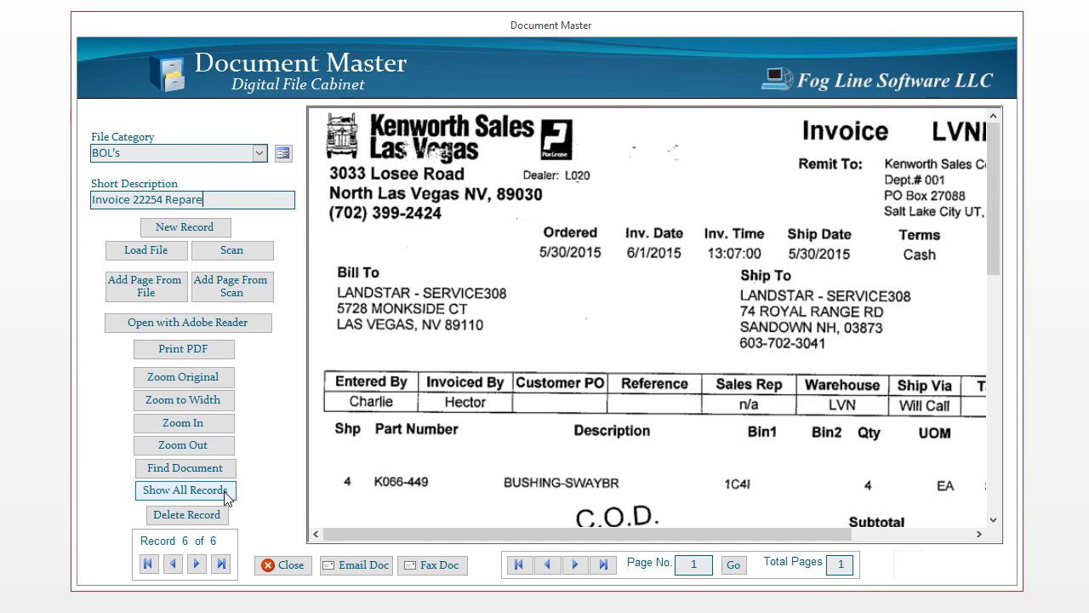
left_click(209, 501)
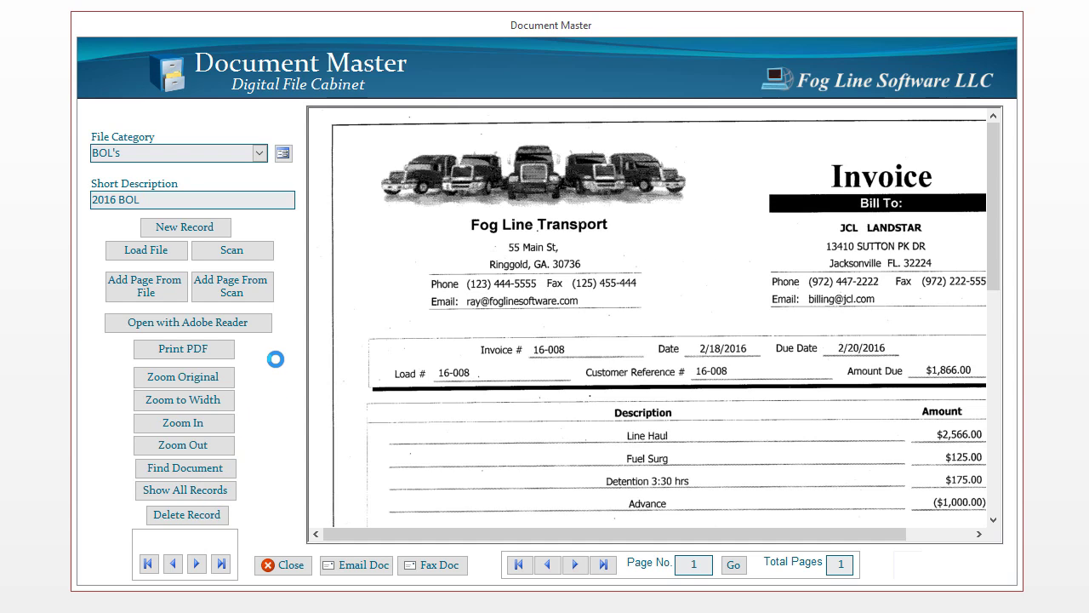
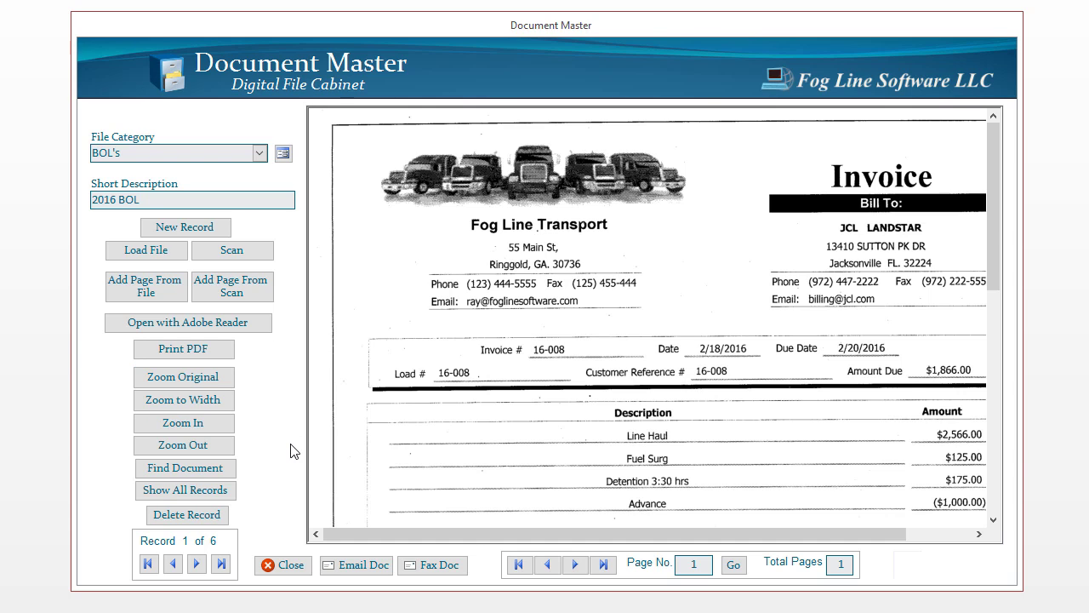
Filter documents by the driver's Logs 2015 category and open the Doc.9.pdf log record
left_click(179, 472)
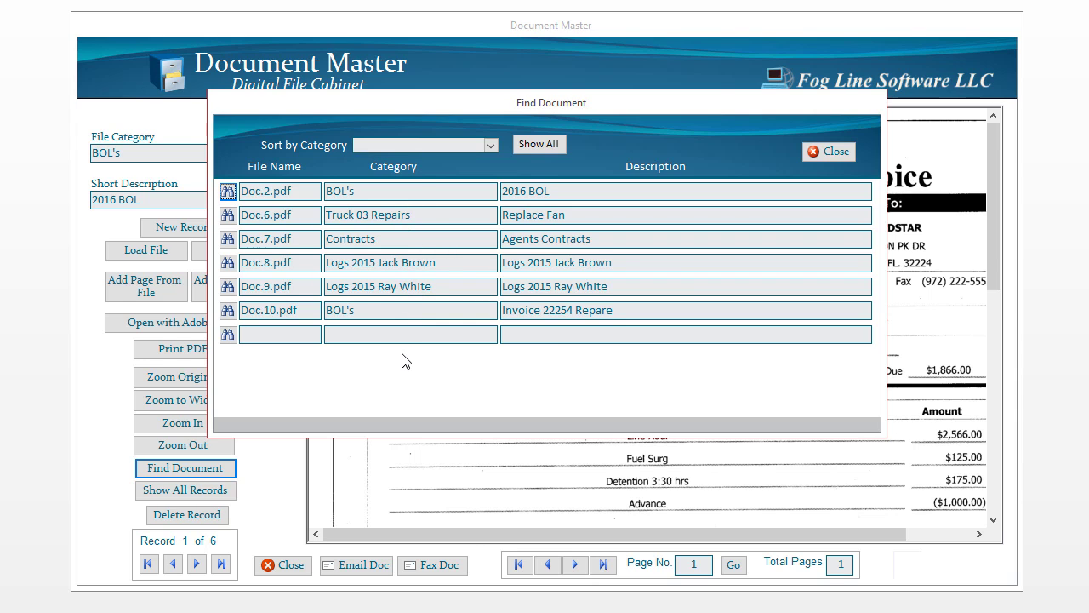
left_click(488, 144)
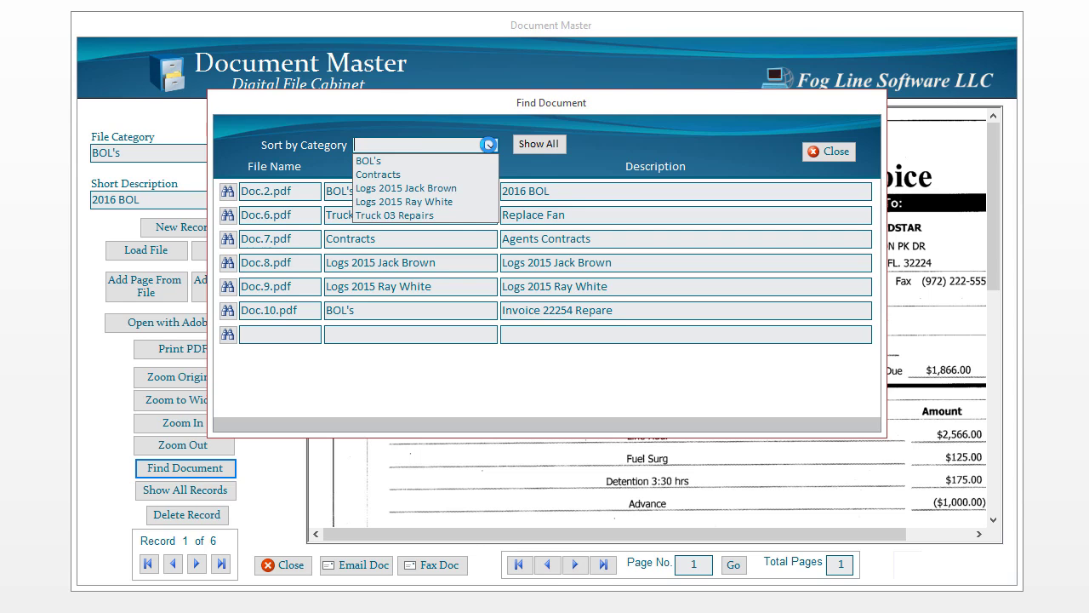
left_click(404, 202)
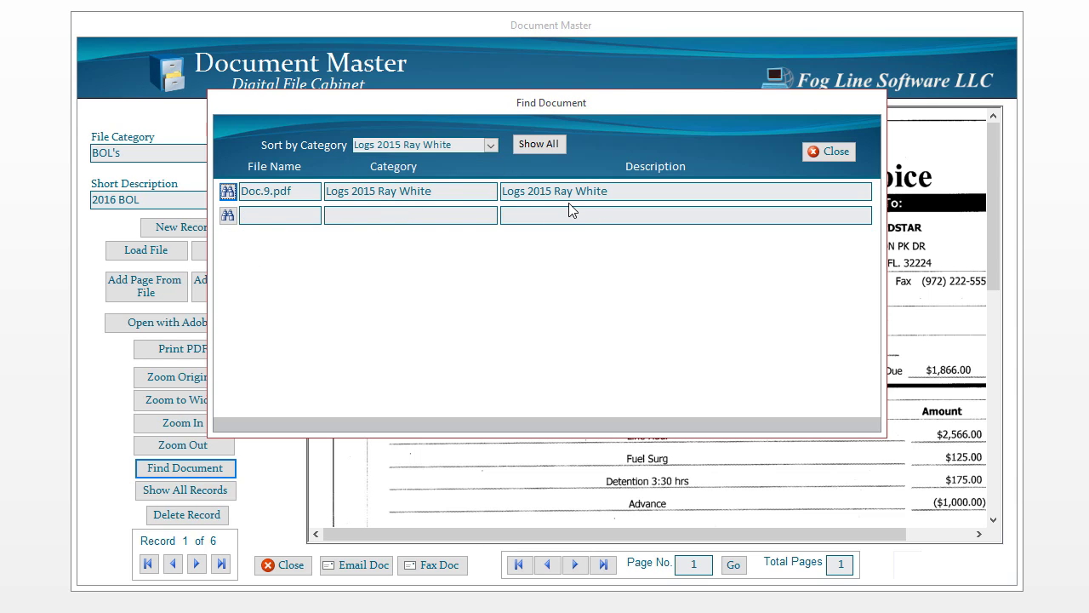
left_click(228, 192)
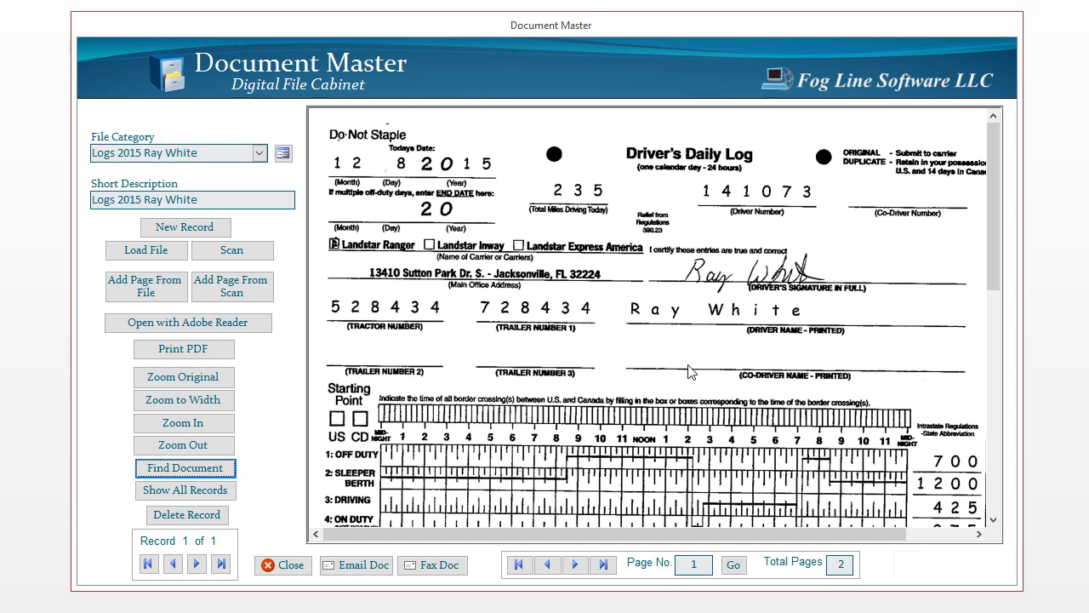
Scan two new log pages into the record from the TW-Brother scanner, making 4 pages
left_click(239, 293)
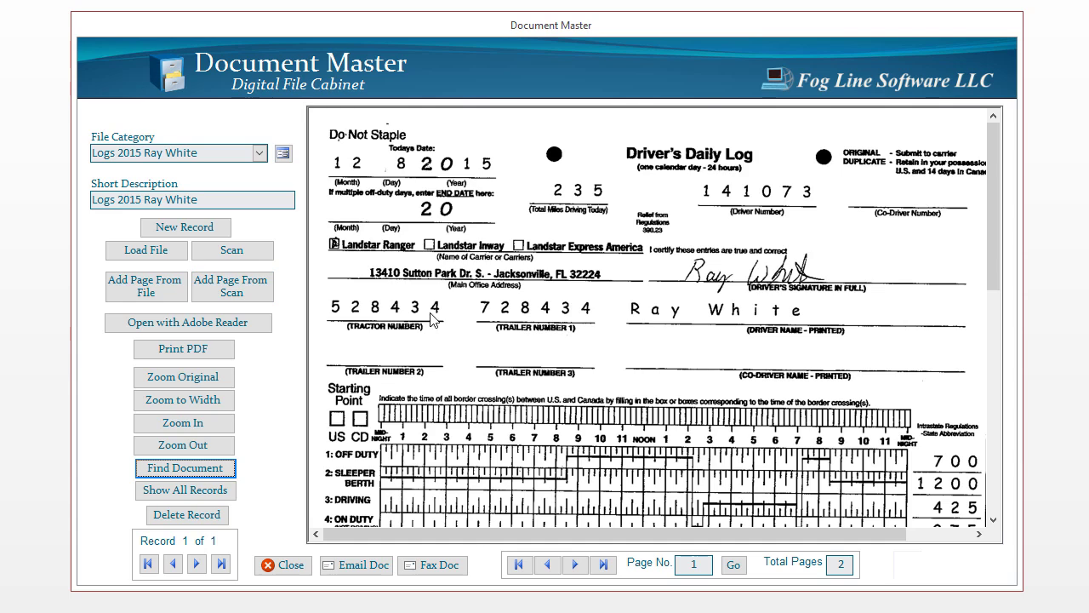
left_click(239, 295)
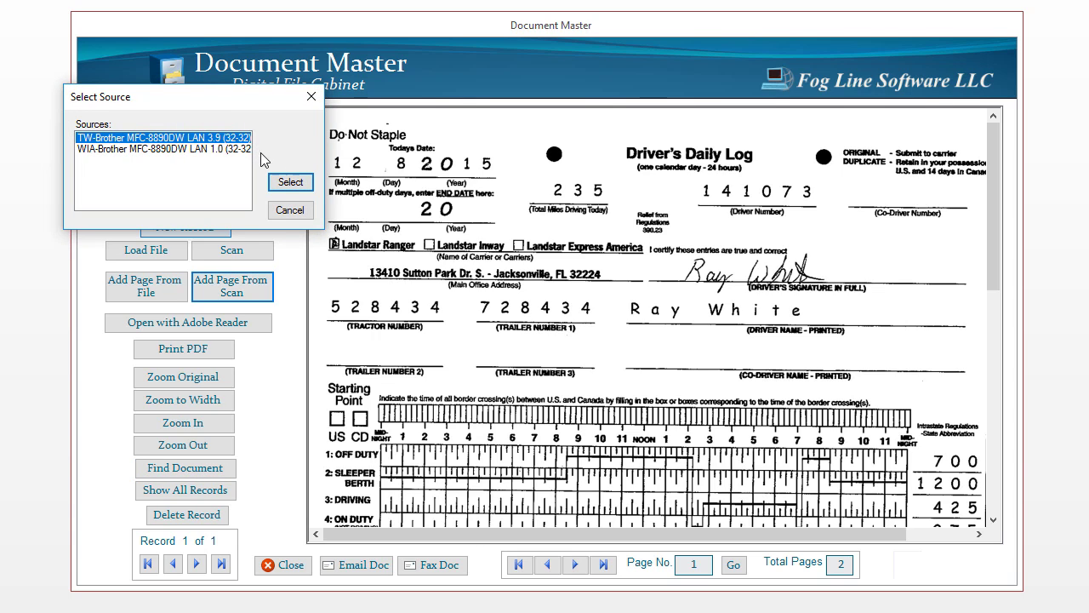
left_click(302, 188)
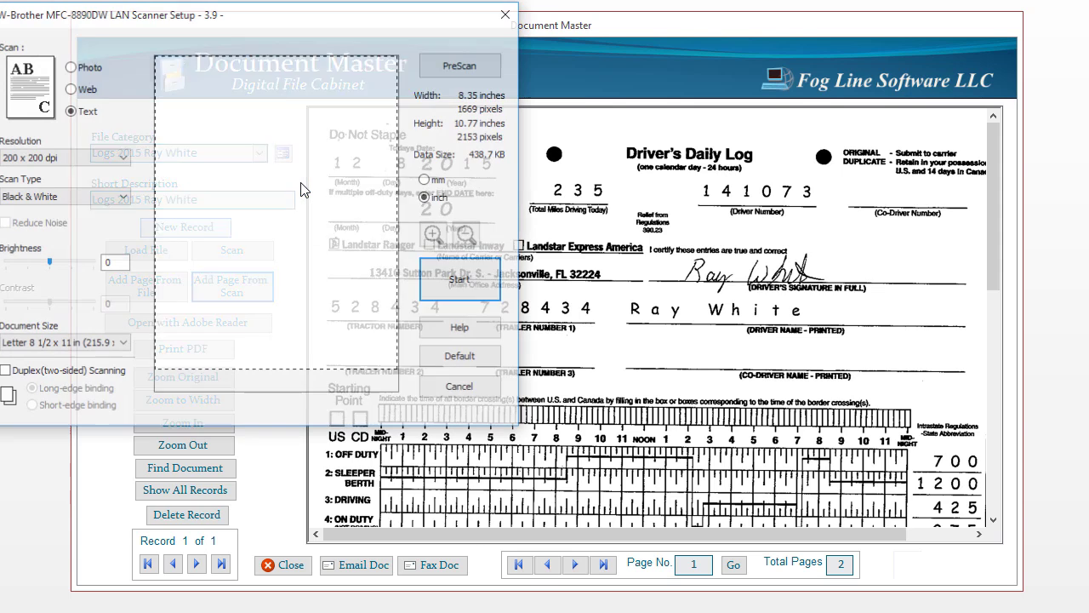
left_click_drag(319, 15, 521, 118)
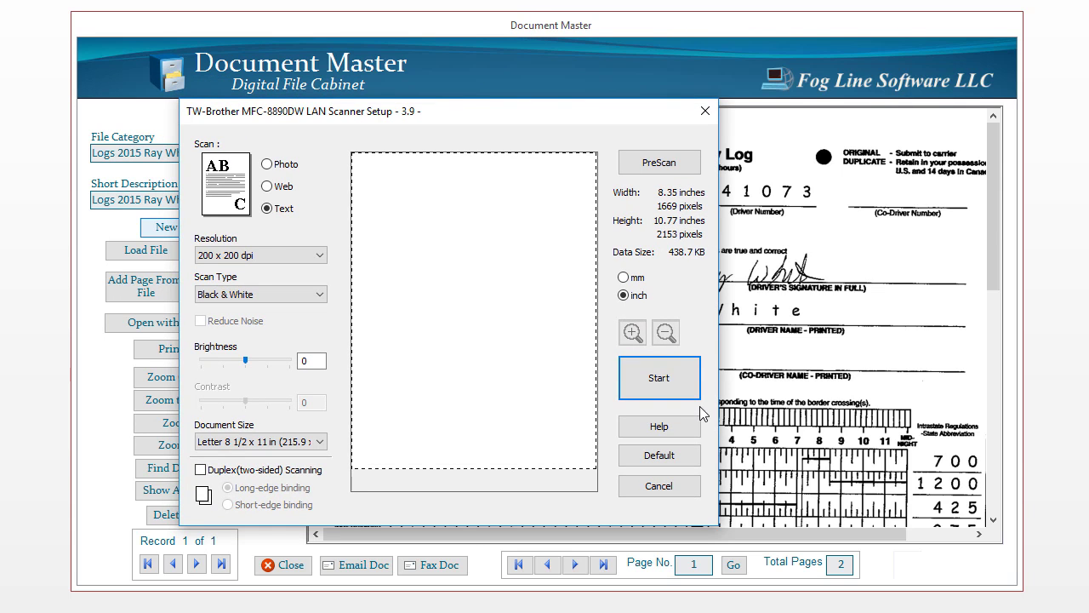
left_click(652, 391)
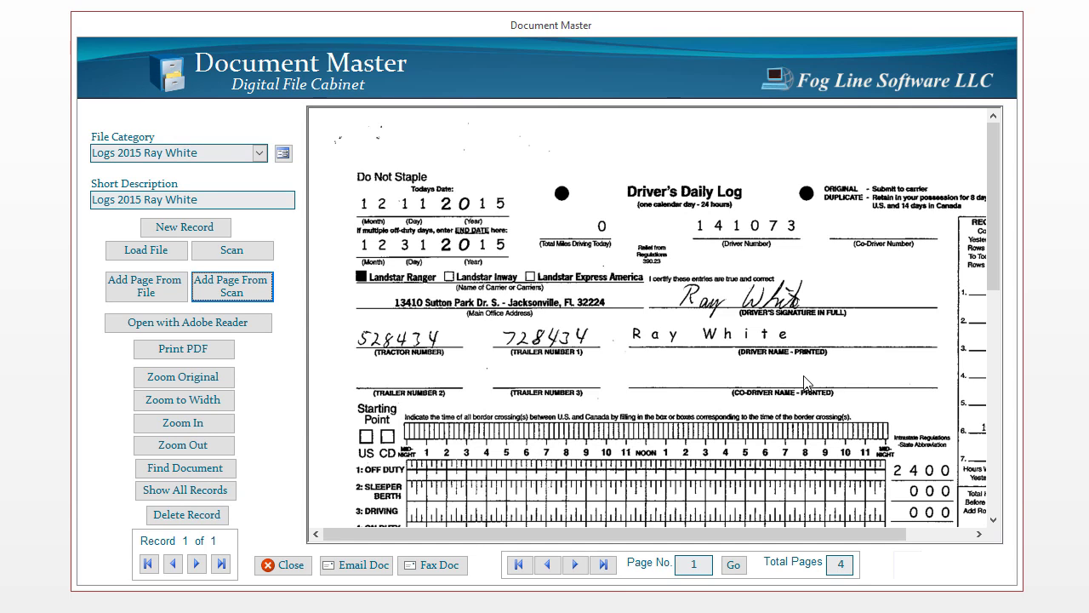
Flip between pages 1 and 2, then jump to page 3 using the Page No. box
left_click(577, 566)
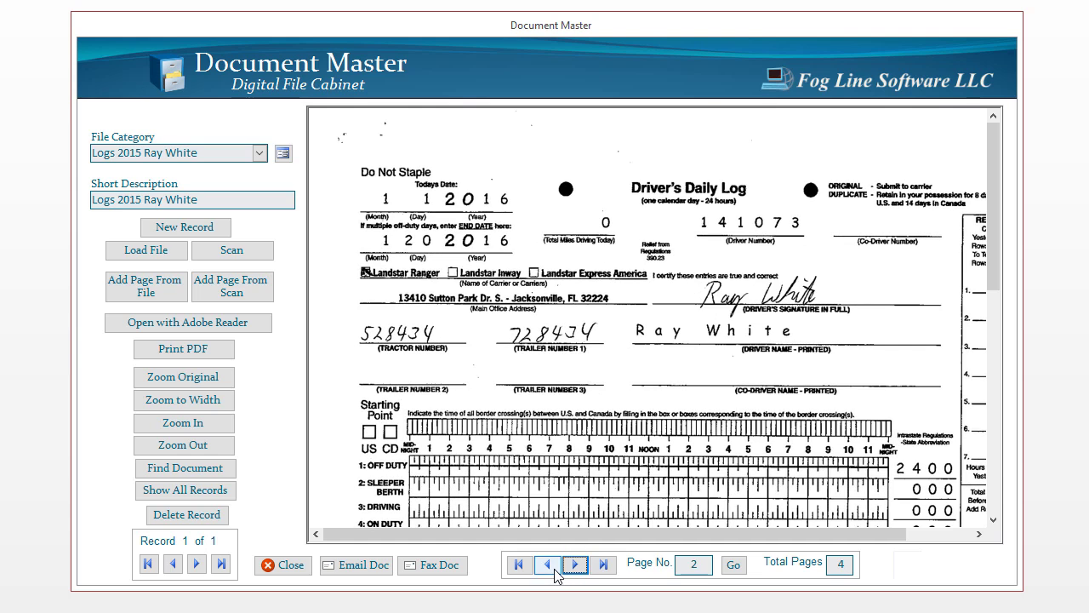
left_click(554, 567)
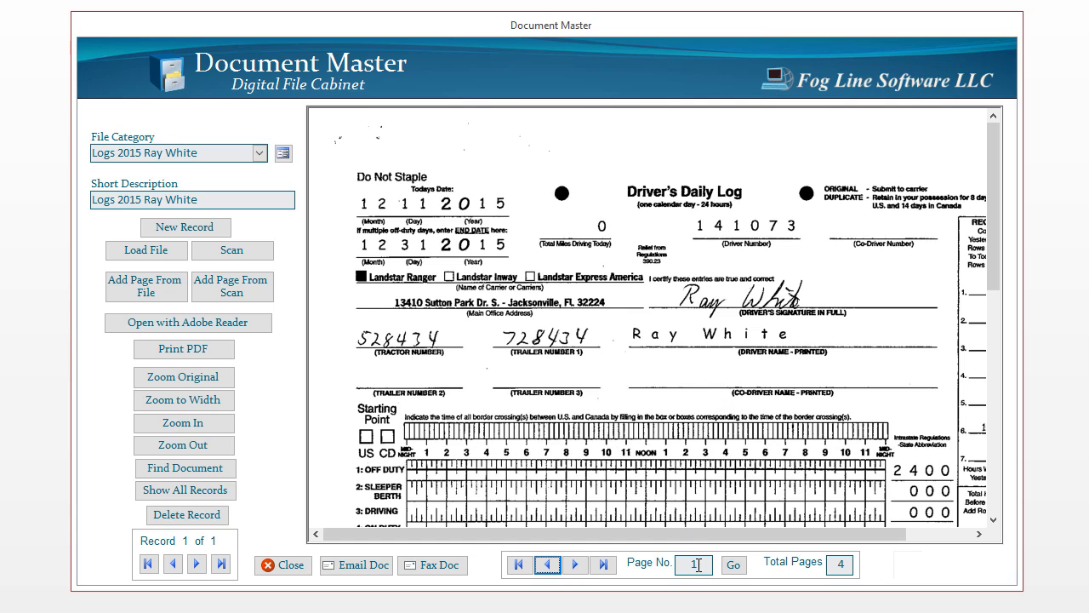
left_click_drag(698, 565, 686, 568)
type("3")
left_click(733, 566)
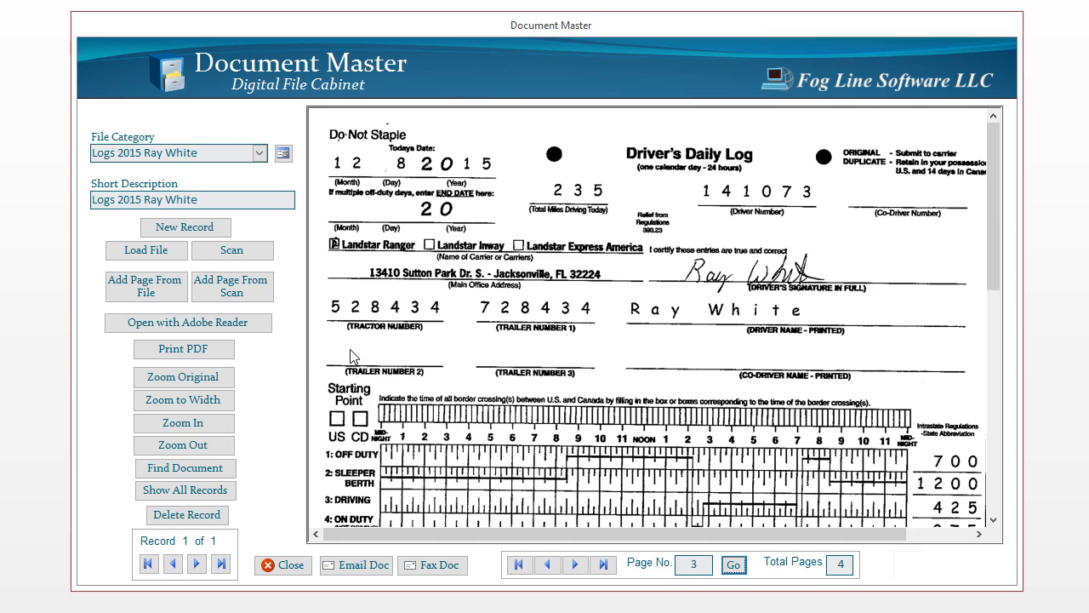
left_click(181, 380)
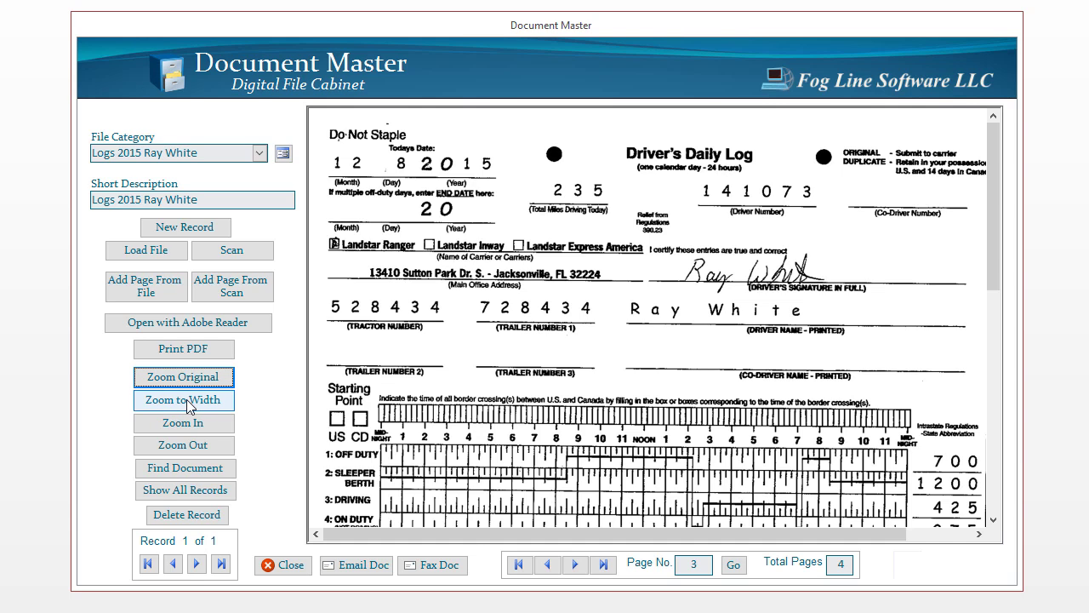
left_click(189, 407)
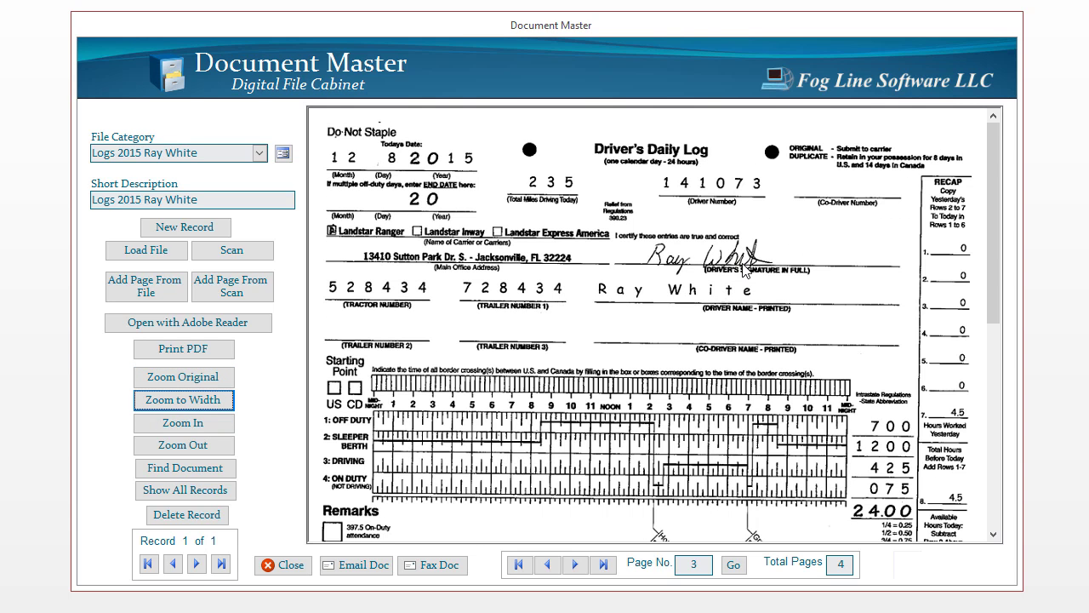
left_click_drag(993, 220, 992, 162)
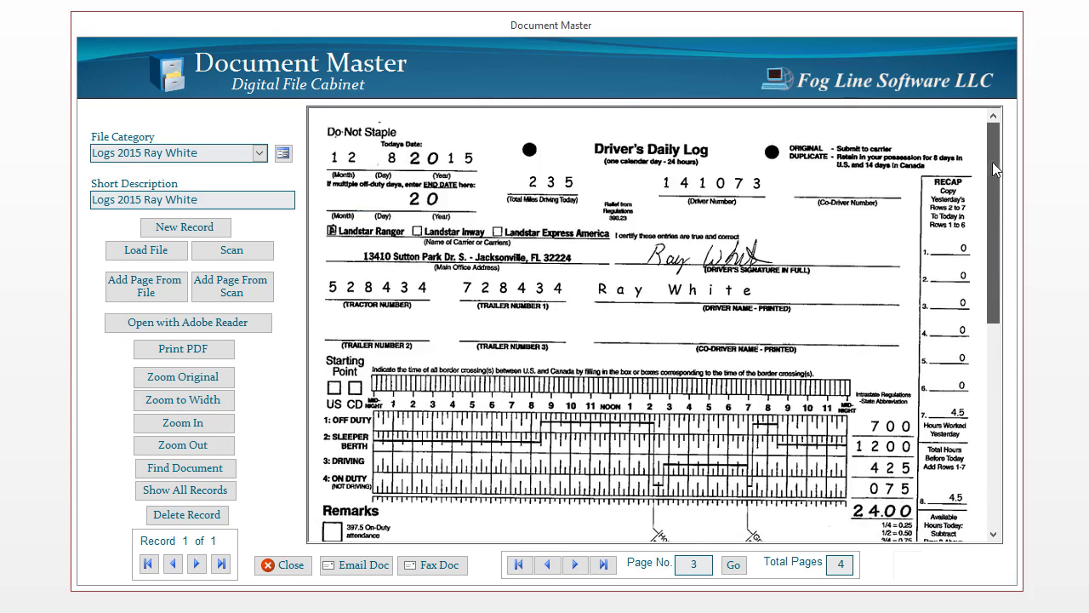
left_click(169, 429)
left_click(168, 423)
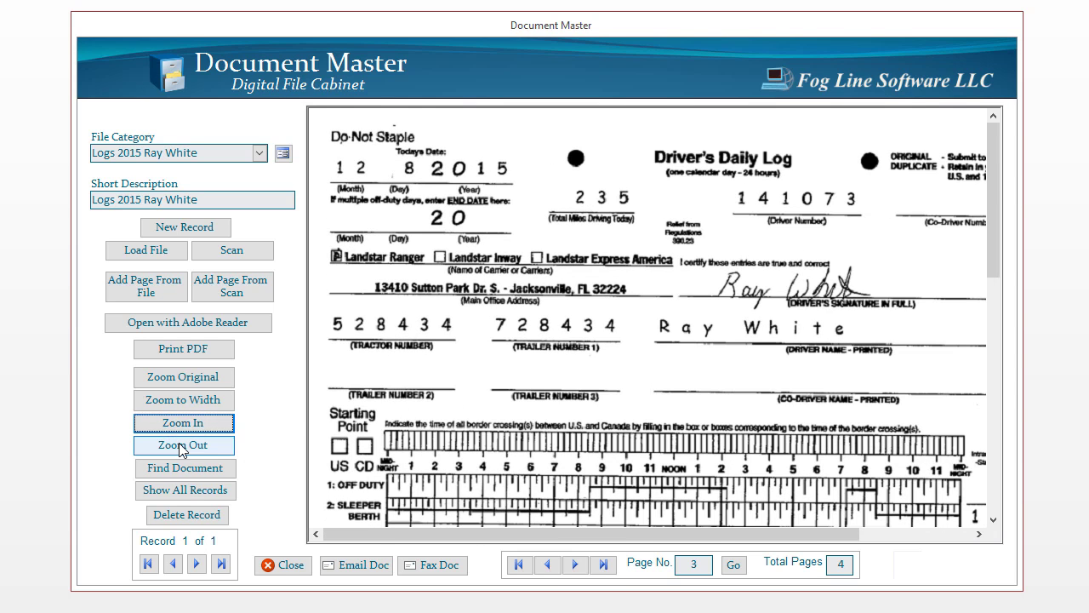
left_click(178, 443)
left_click(177, 443)
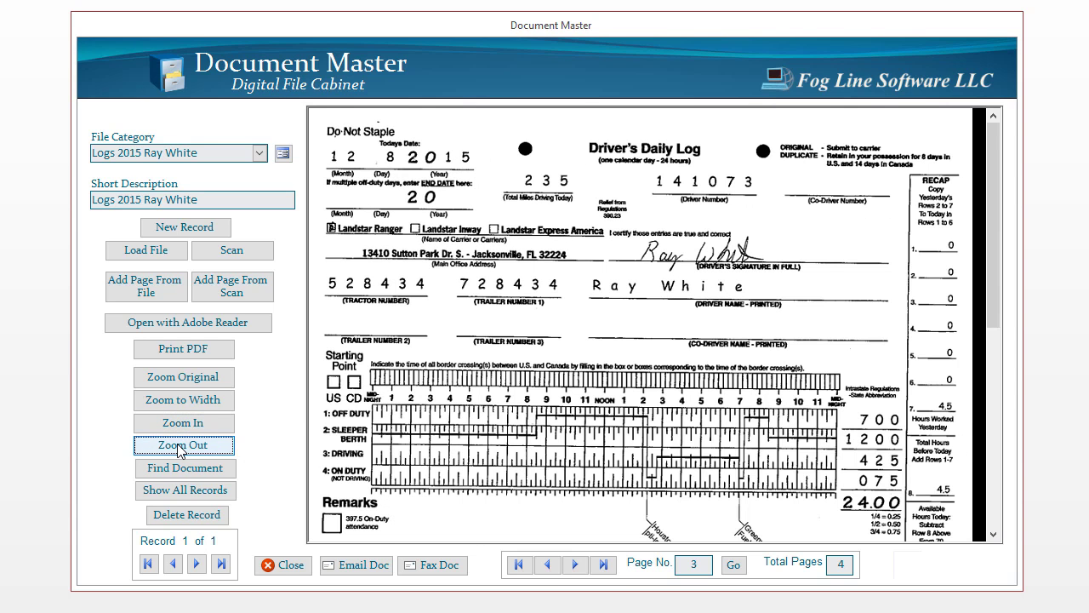
left_click(195, 378)
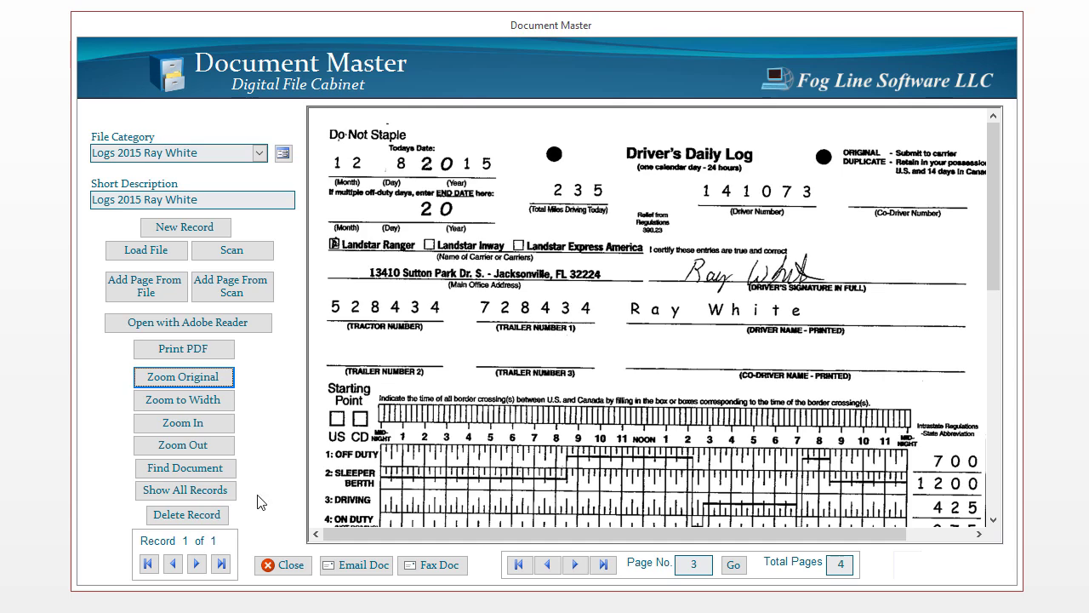
Show all six records and advance to record 2, the Truck 03 Repairs fan invoice
left_click(187, 489)
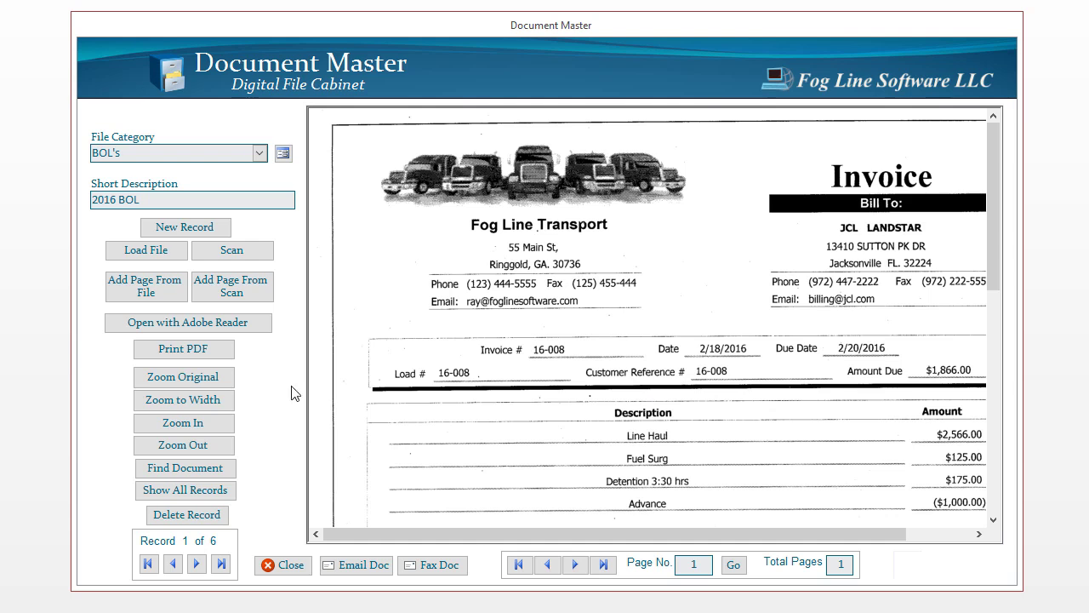
left_click(197, 563)
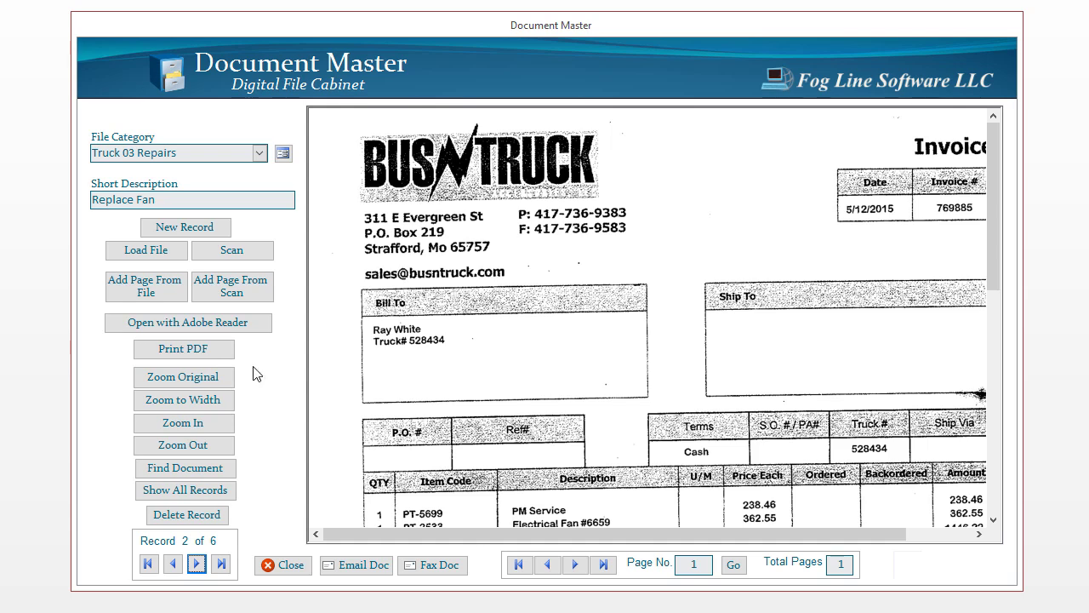
Open Doc.6.pdf, the Bus N Truck fan replacement invoice, in Adobe Acrobat Reader
left_click(202, 327)
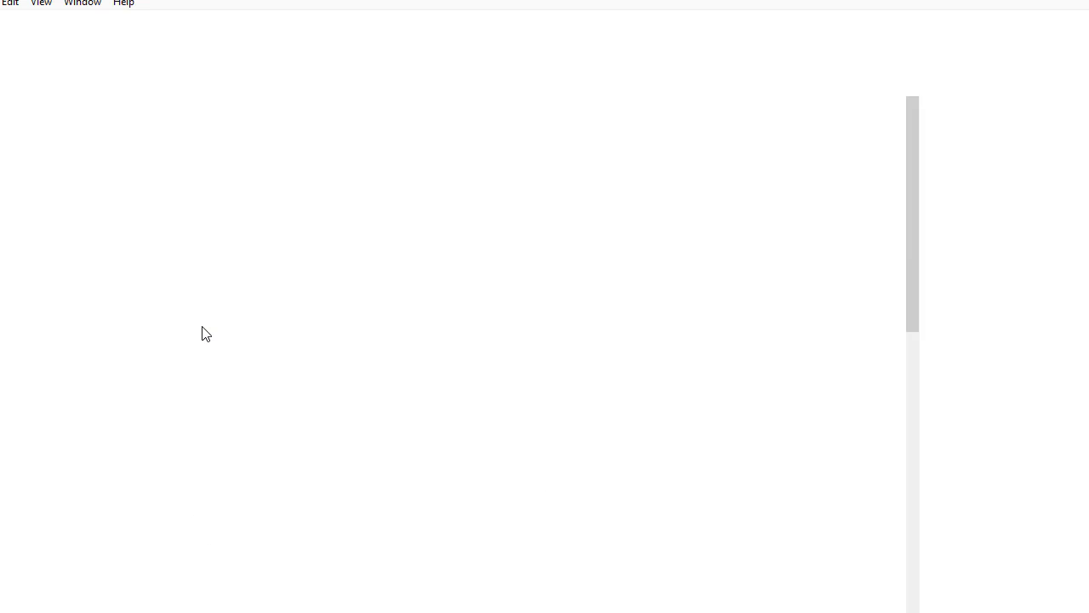
mouse_move(920, 228)
left_mouse_down()
mouse_move(915, 344)
mouse_move(918, 230)
left_mouse_up()
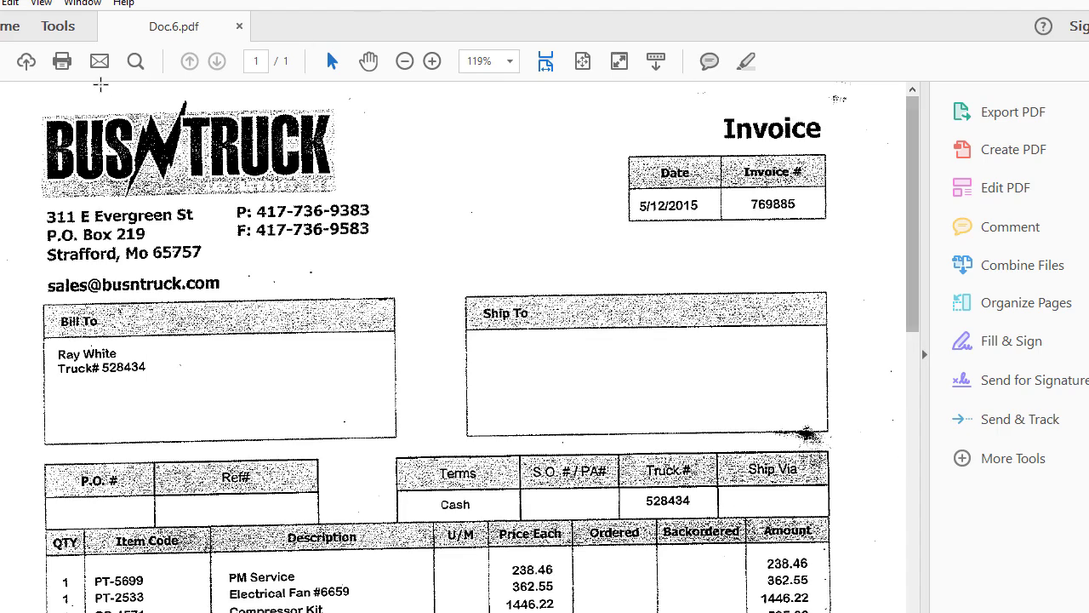
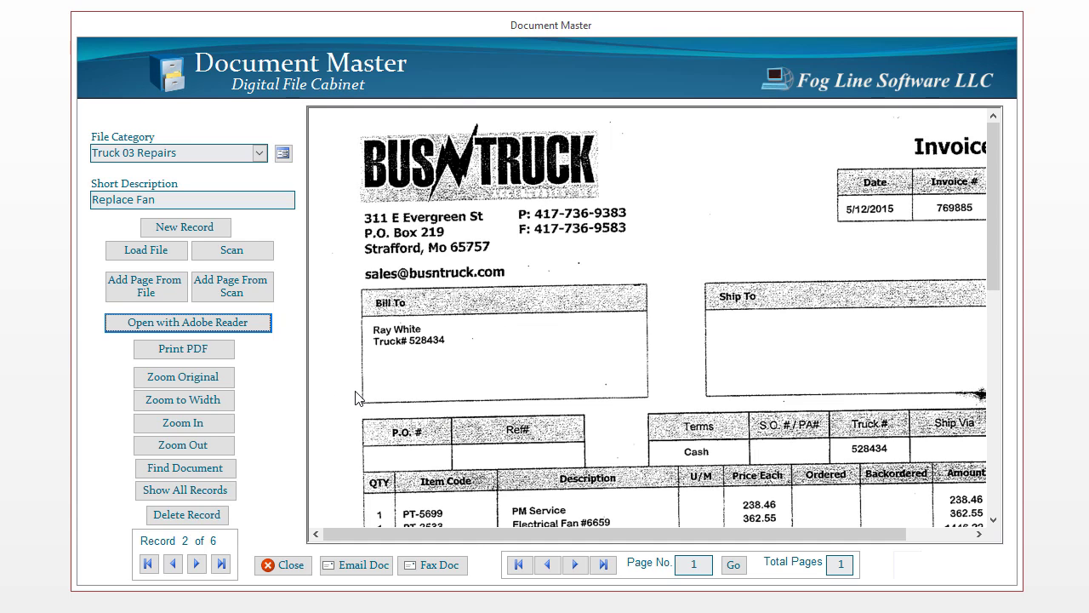
left_click(364, 566)
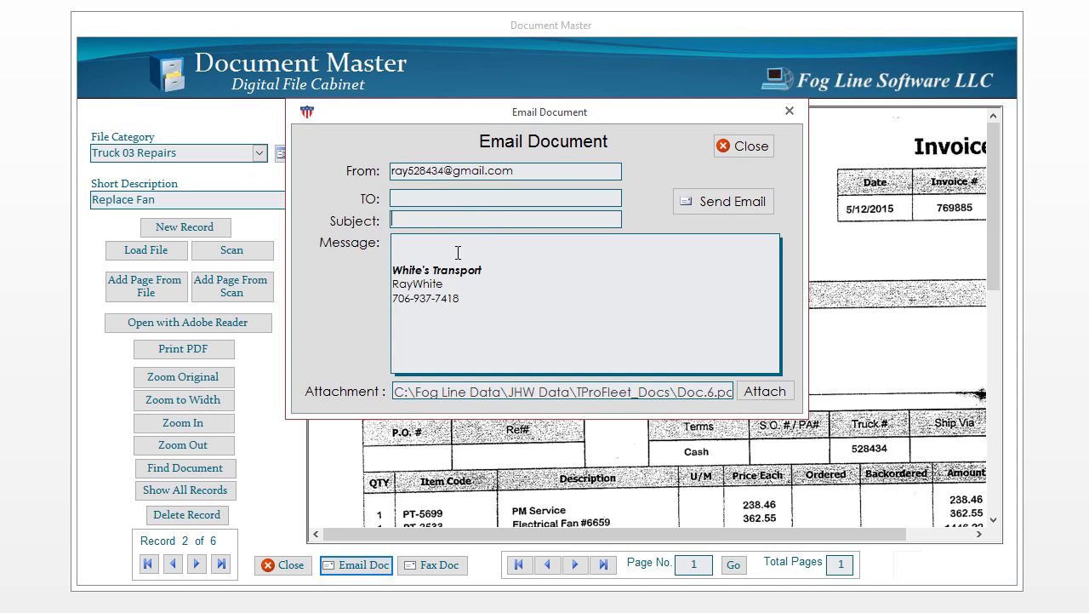
left_click(594, 392)
left_click(450, 241)
left_click(749, 153)
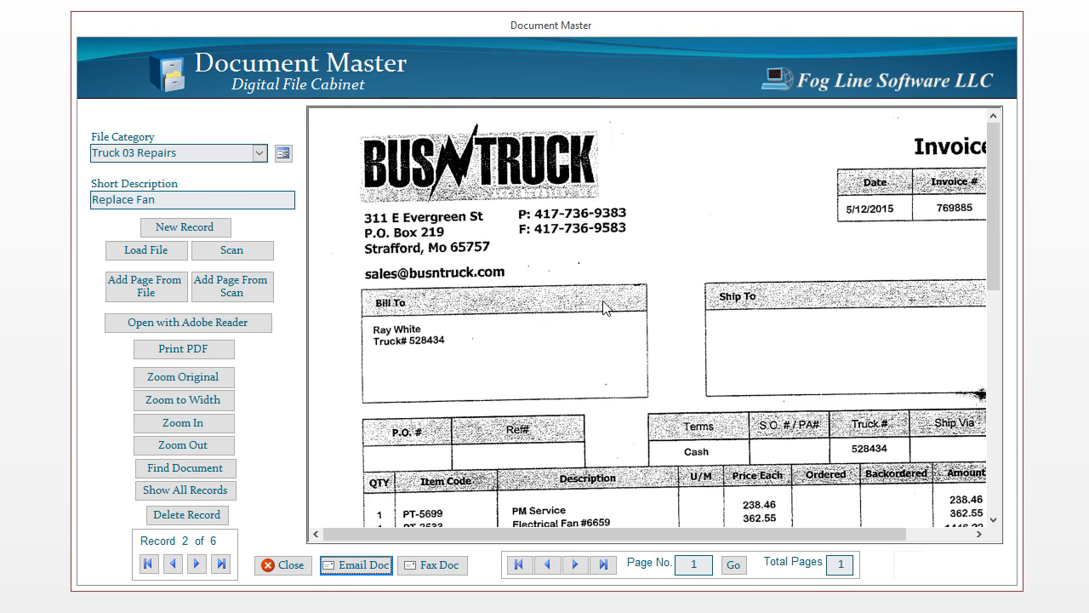
left_click(434, 568)
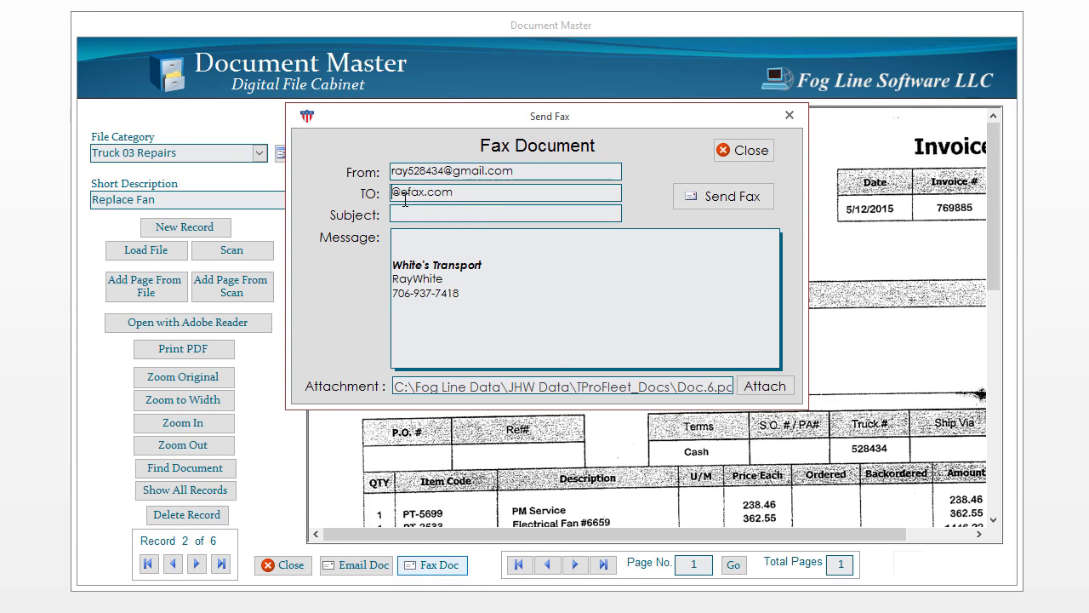
mouse_move(394, 194)
left_mouse_down()
mouse_move(470, 192)
mouse_move(392, 196)
left_mouse_up()
left_click(474, 194)
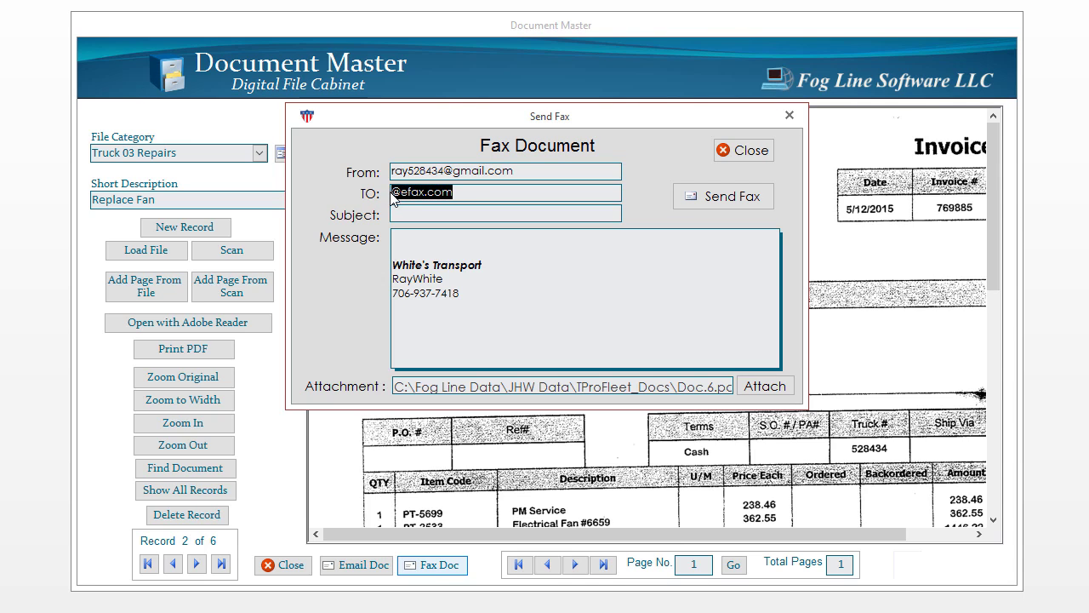
left_click(401, 195)
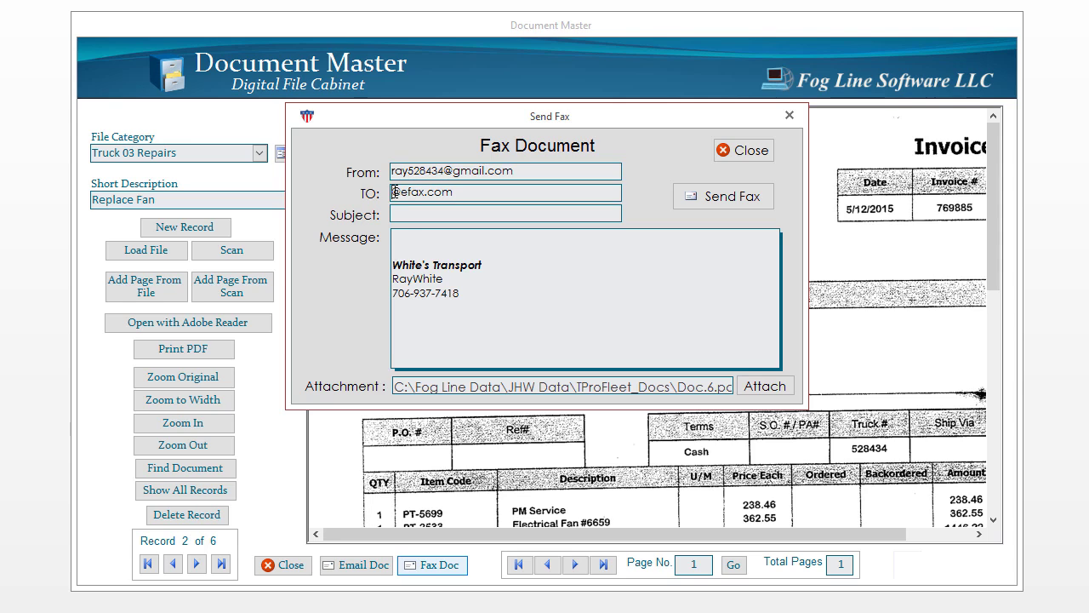
left_click(402, 217)
type("111")
type("22234")
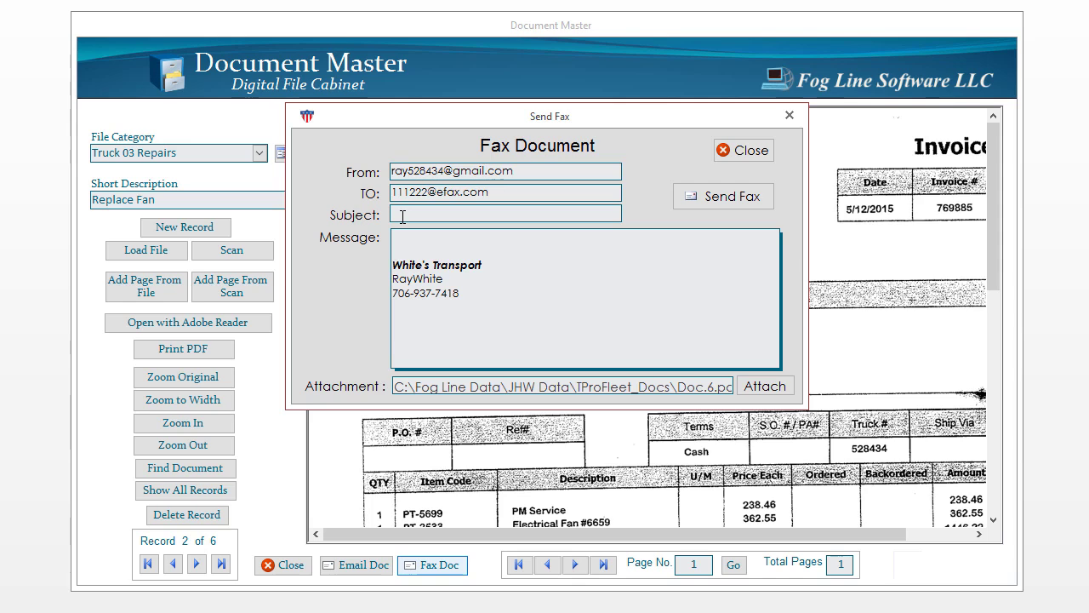
type("34")
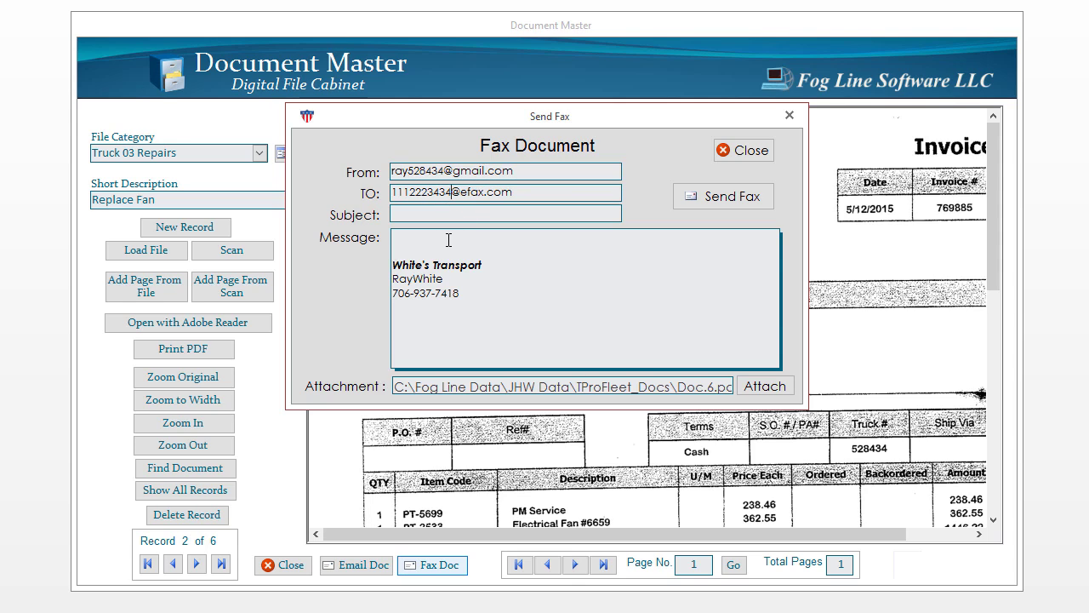
Send the invoice fax, then close the fax form to return to the invoice record
left_click(694, 197)
left_click(747, 150)
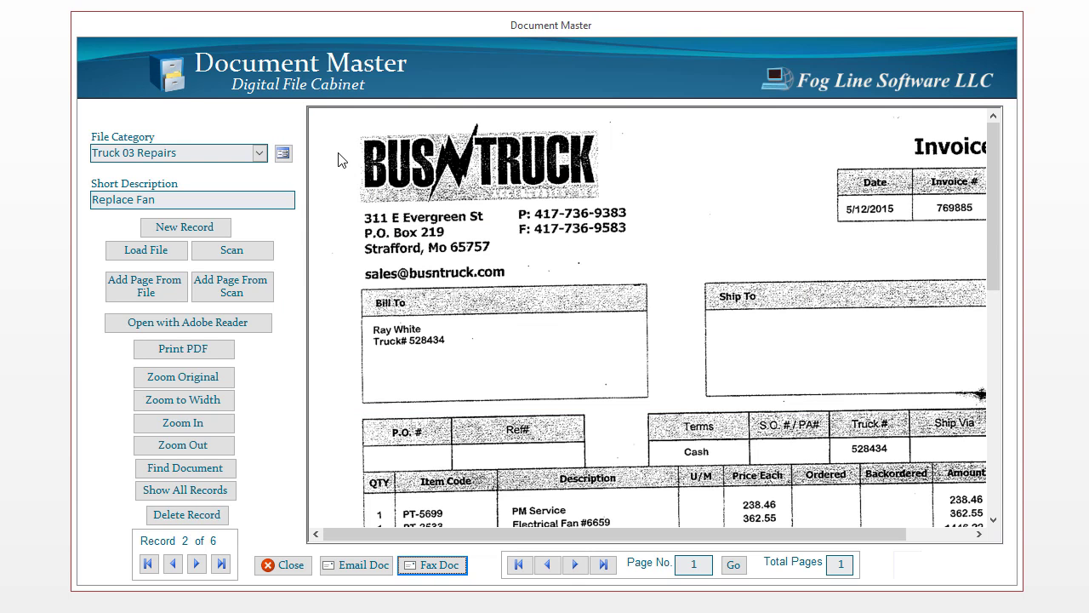
left_click(259, 153)
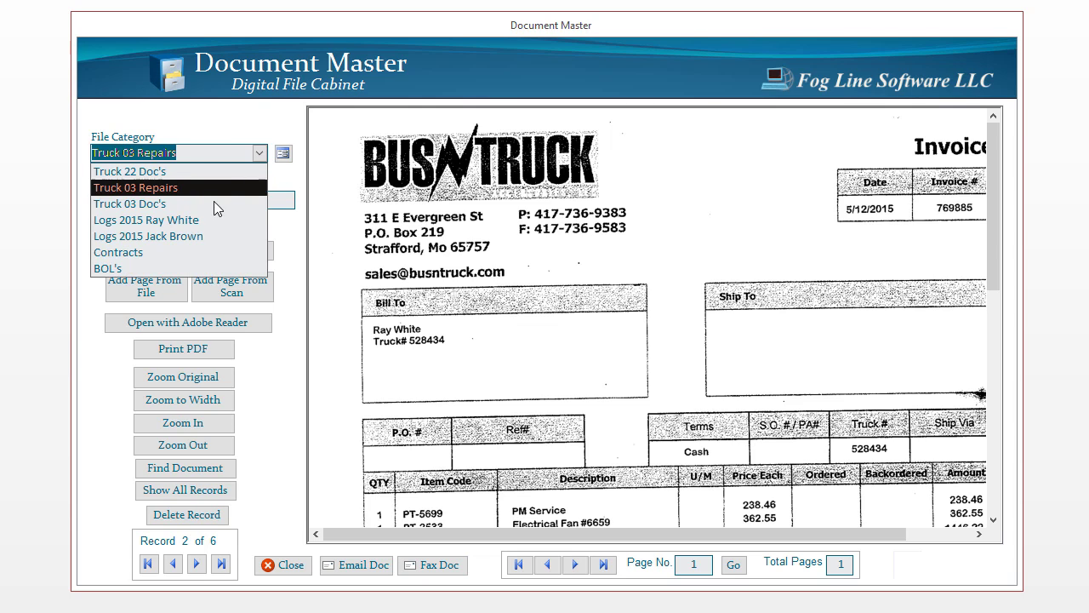
left_click(236, 126)
left_click(268, 200)
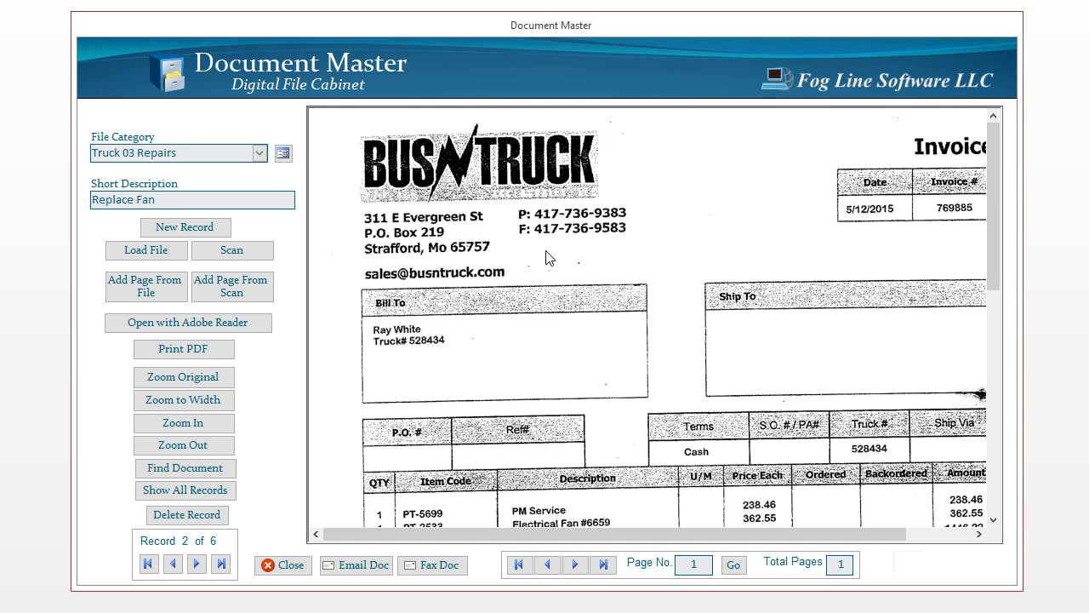
left_click(225, 469)
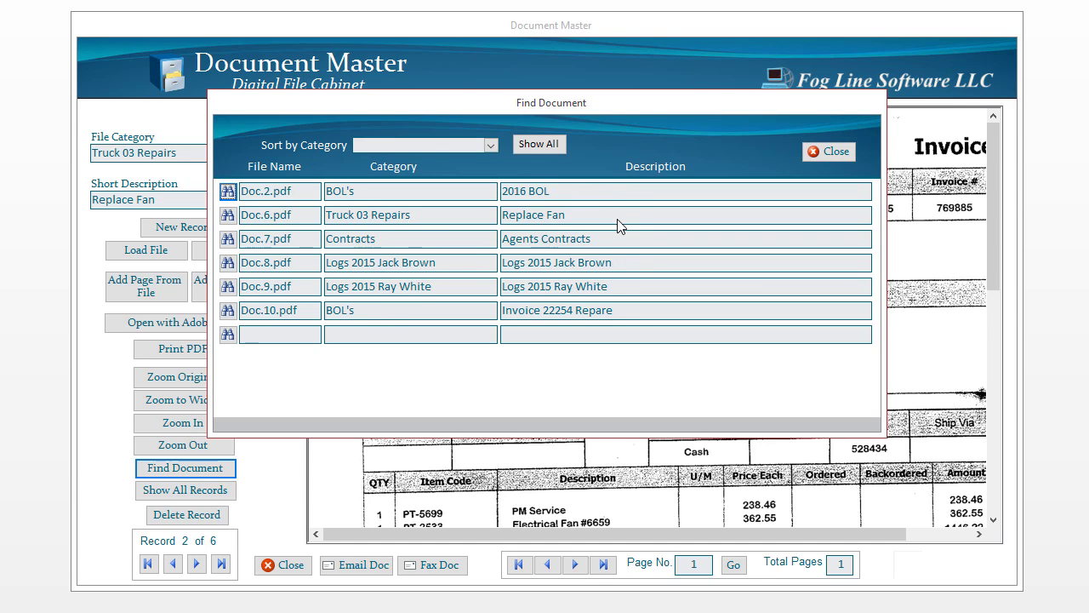
Filter documents by the Truck 03 Repairs category and load Doc.6.pdf into the viewer
left_click(600, 269)
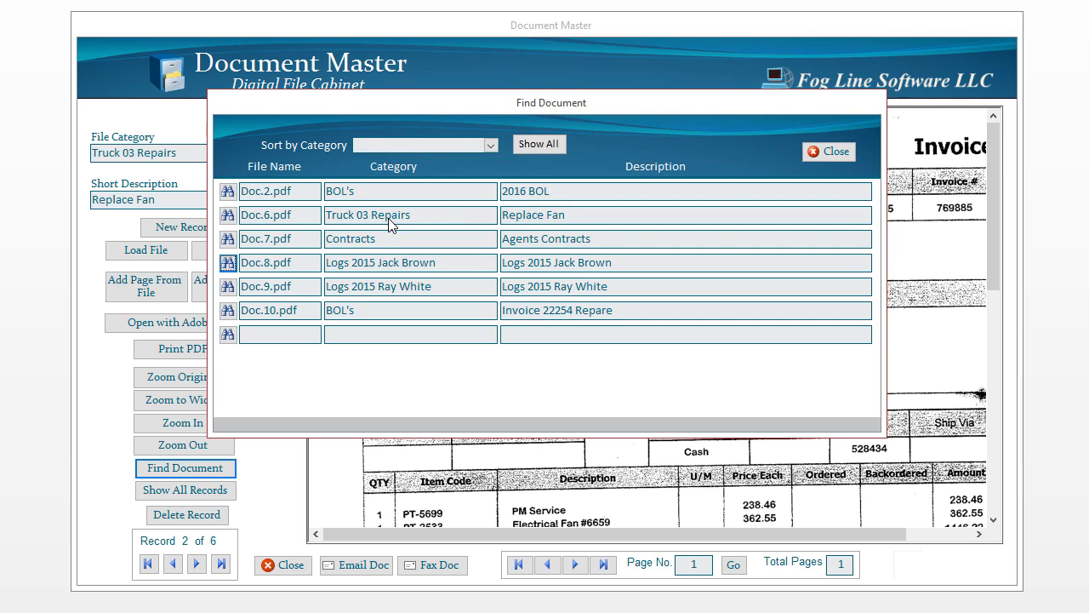
left_click(489, 146)
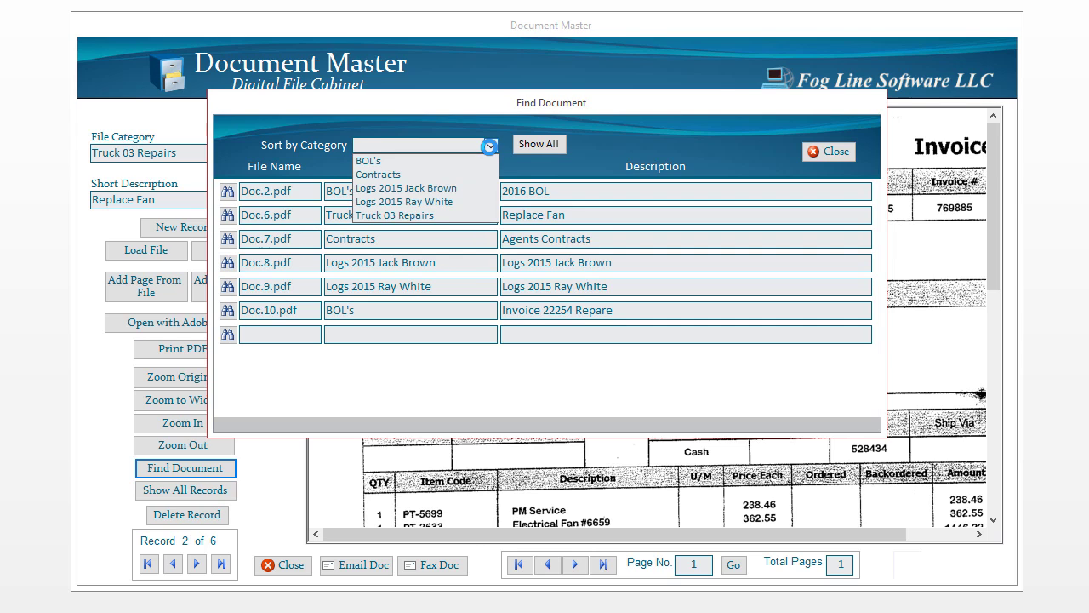
left_click(376, 217)
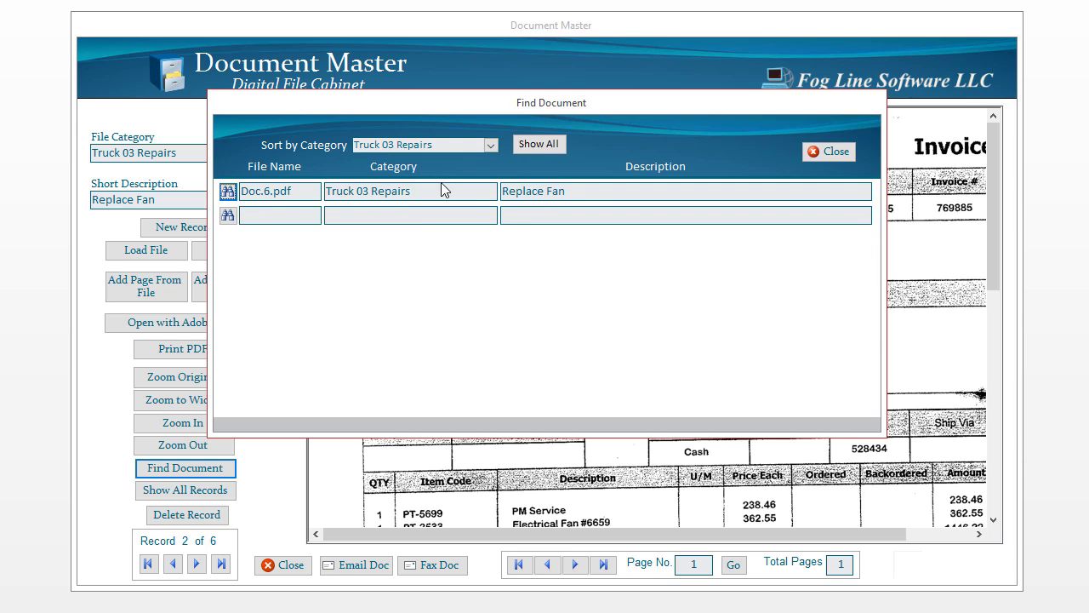
left_click(228, 191)
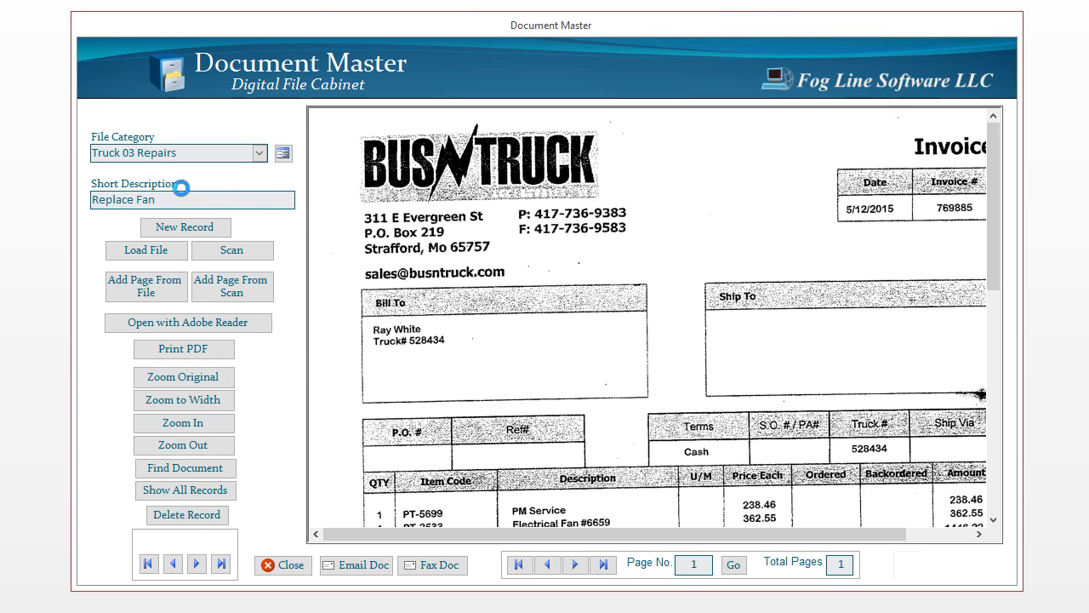